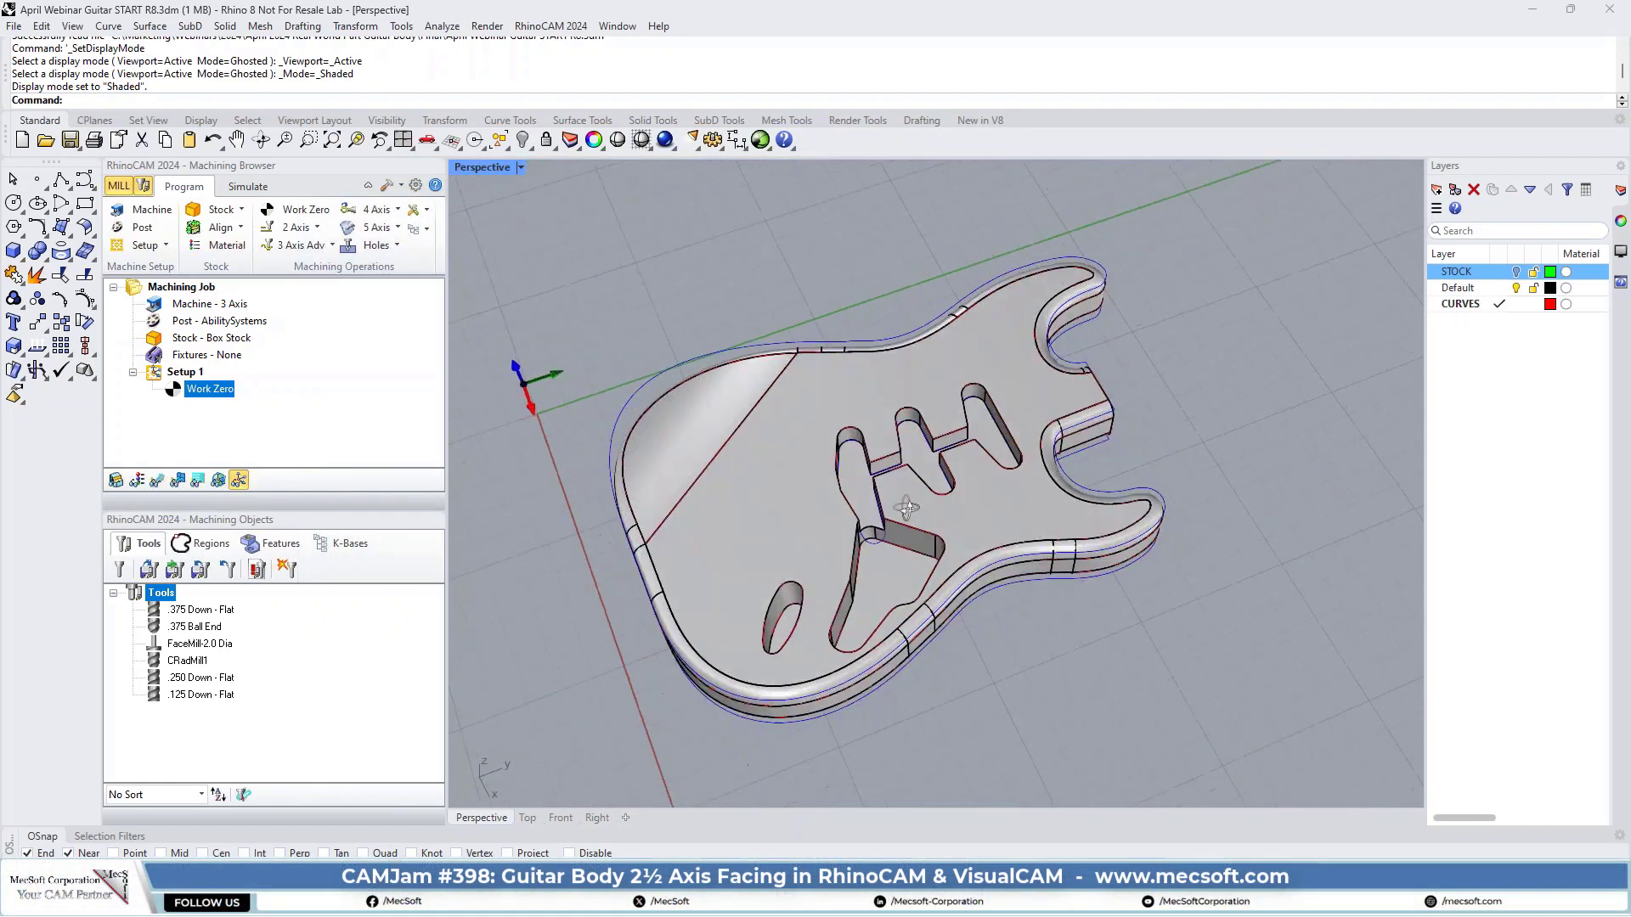
- Zoom in on the guitar body and show the 2 Axis machining operations list
right_click_drag(934, 463, 952, 451)
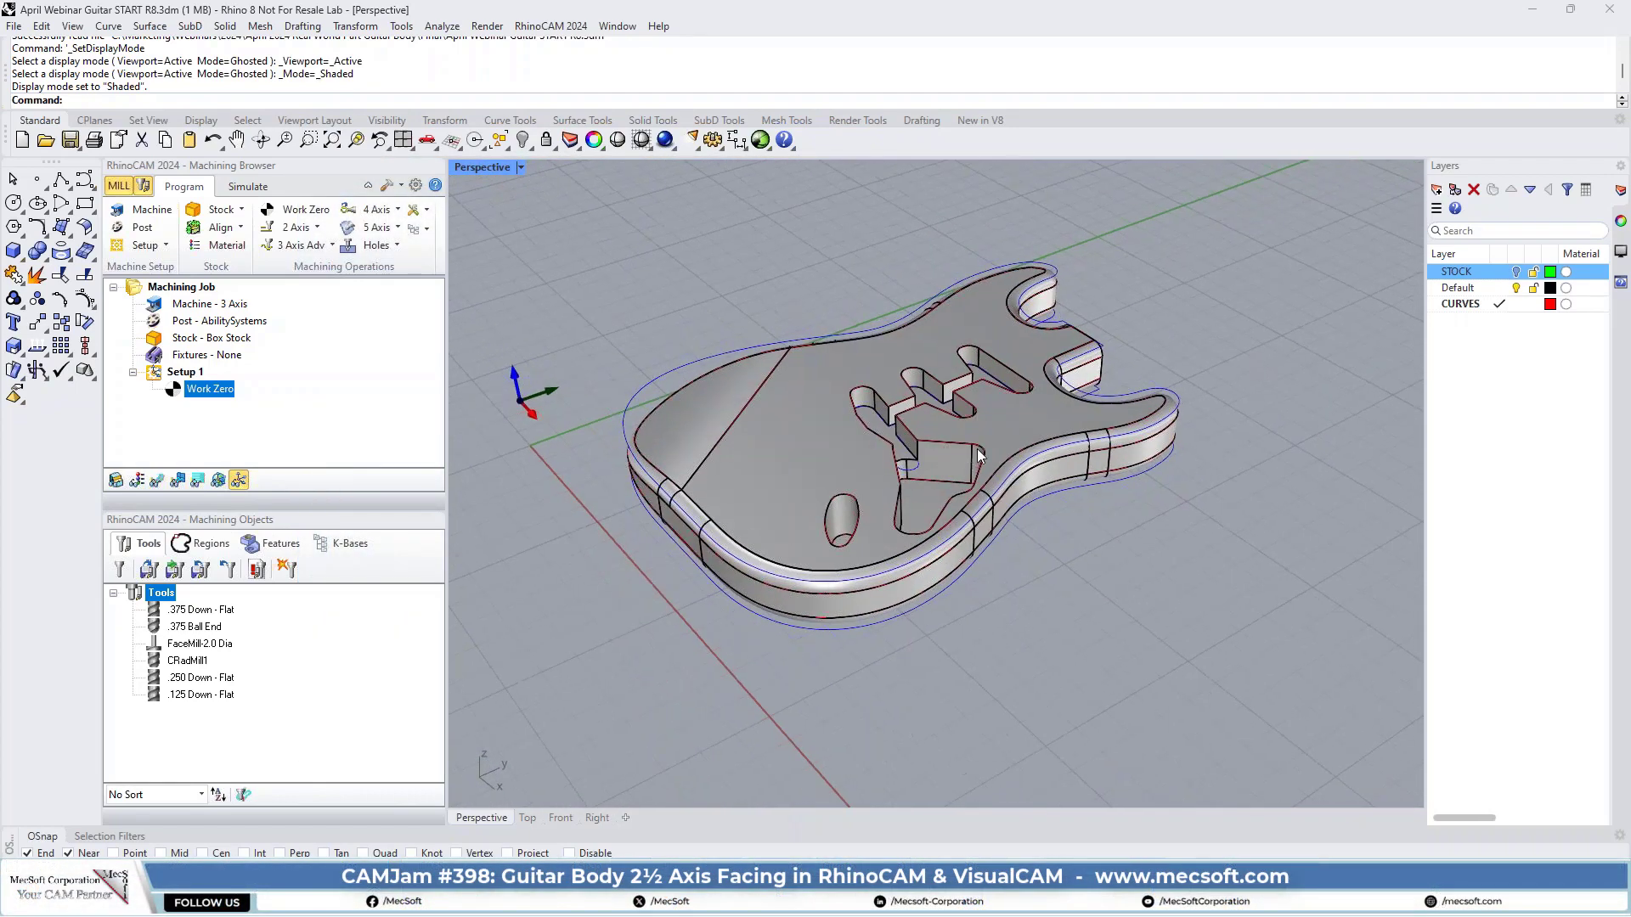
scroll(913, 427, "up", 2)
scroll(896, 411, "up", 2)
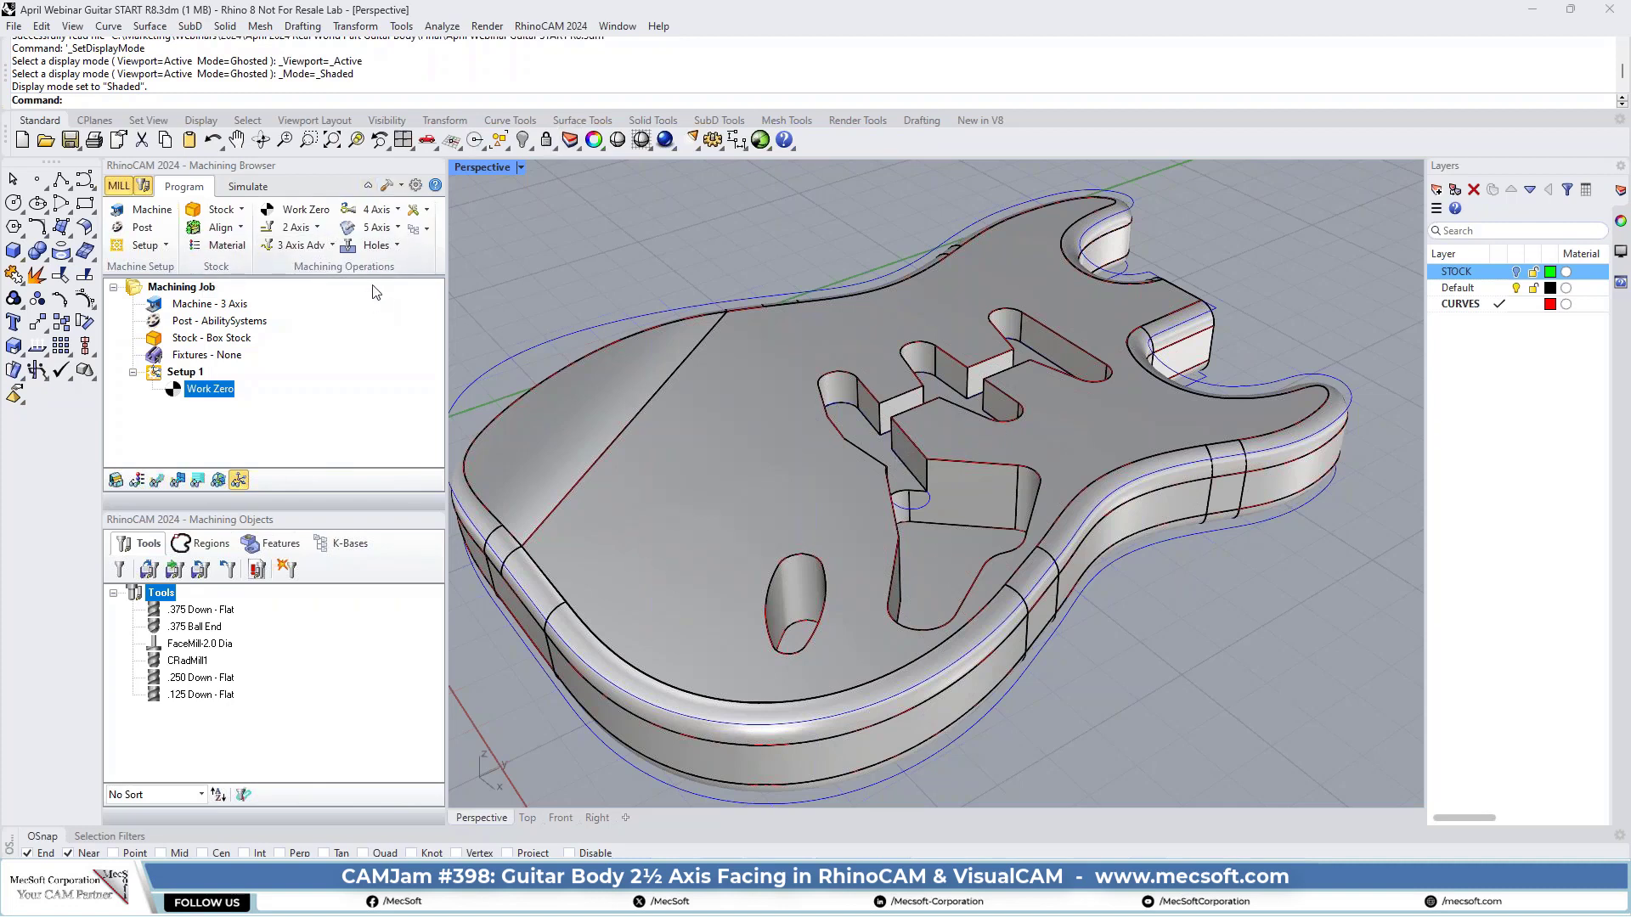
left_click(306, 228)
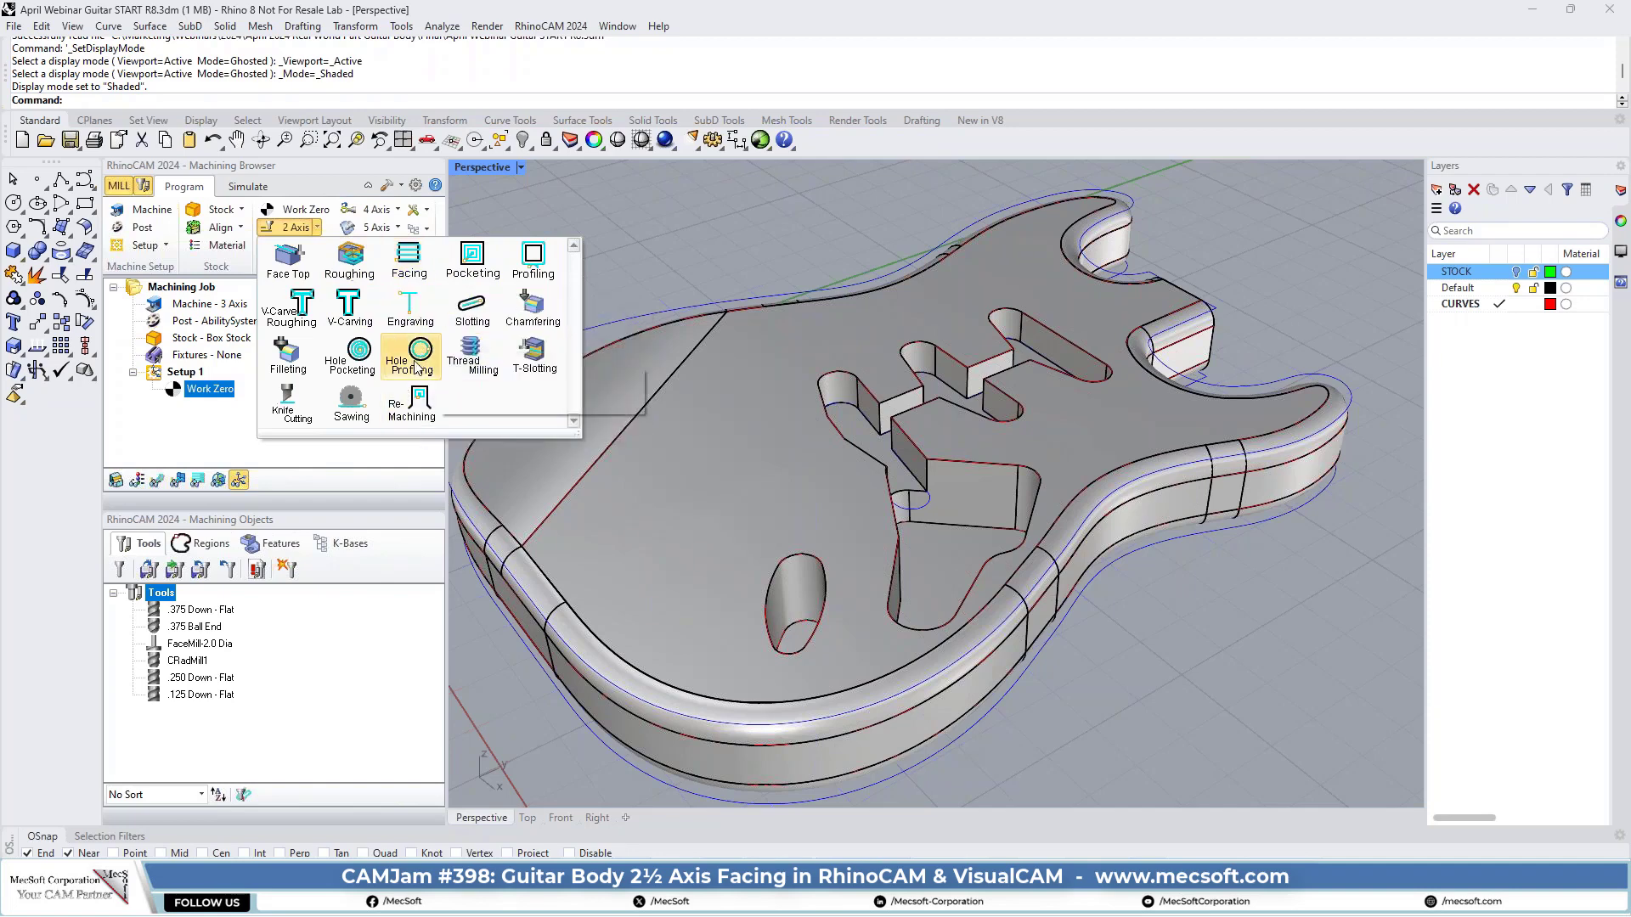
- Start a 2½ Axis Facing operation and briefly hide the guitar solid to inspect its outline curves
left_click(410, 265)
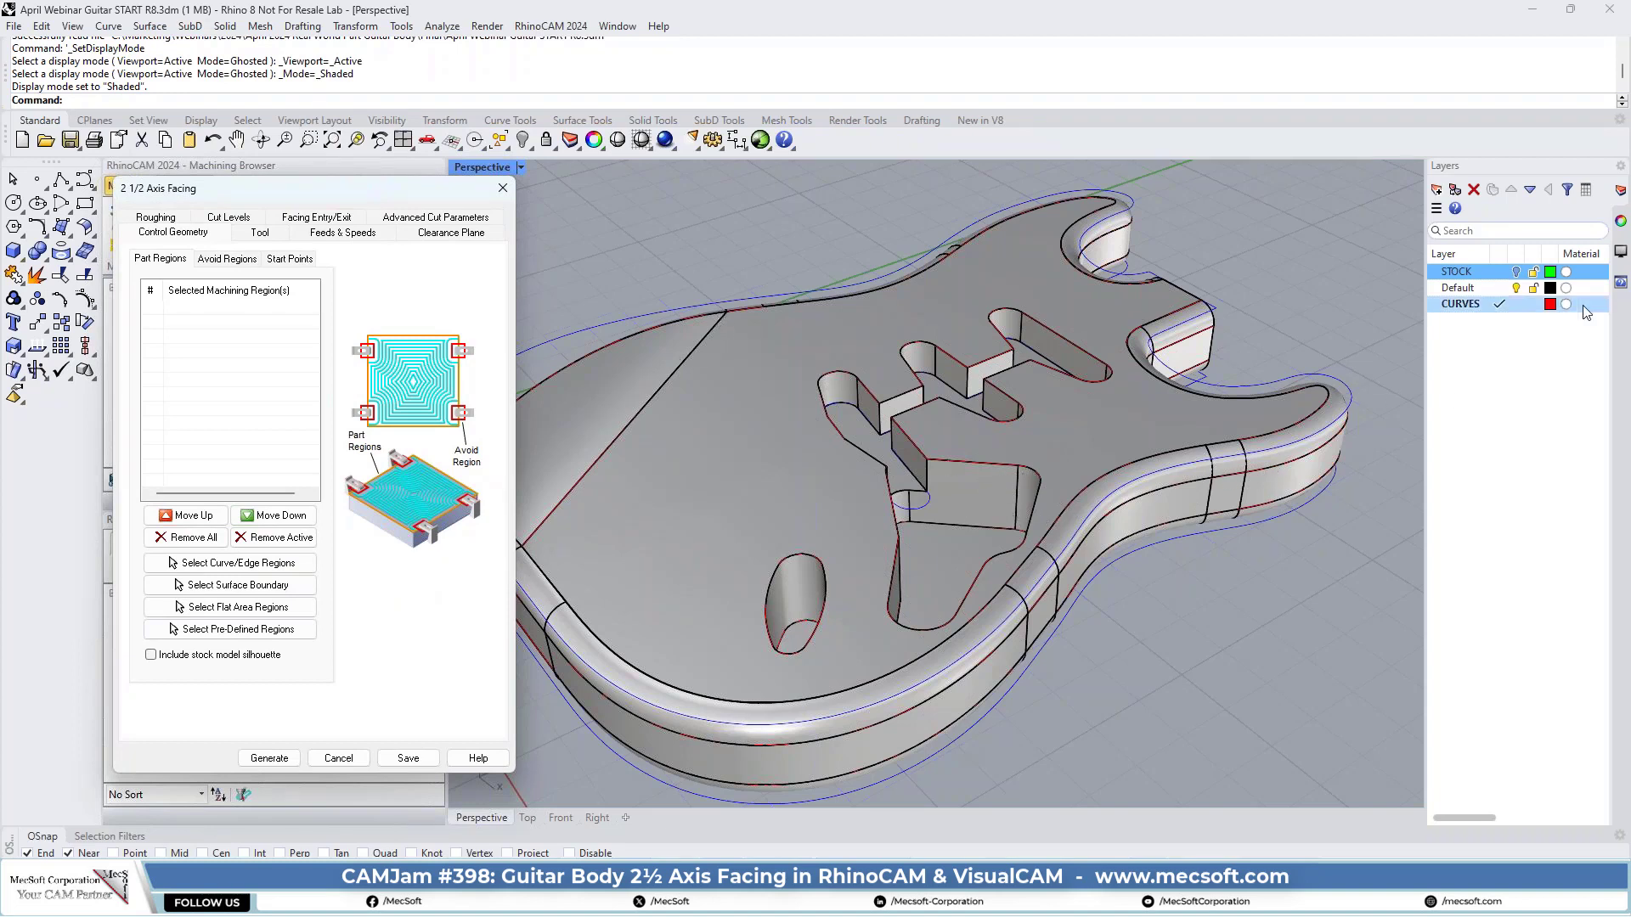
left_click(1517, 288)
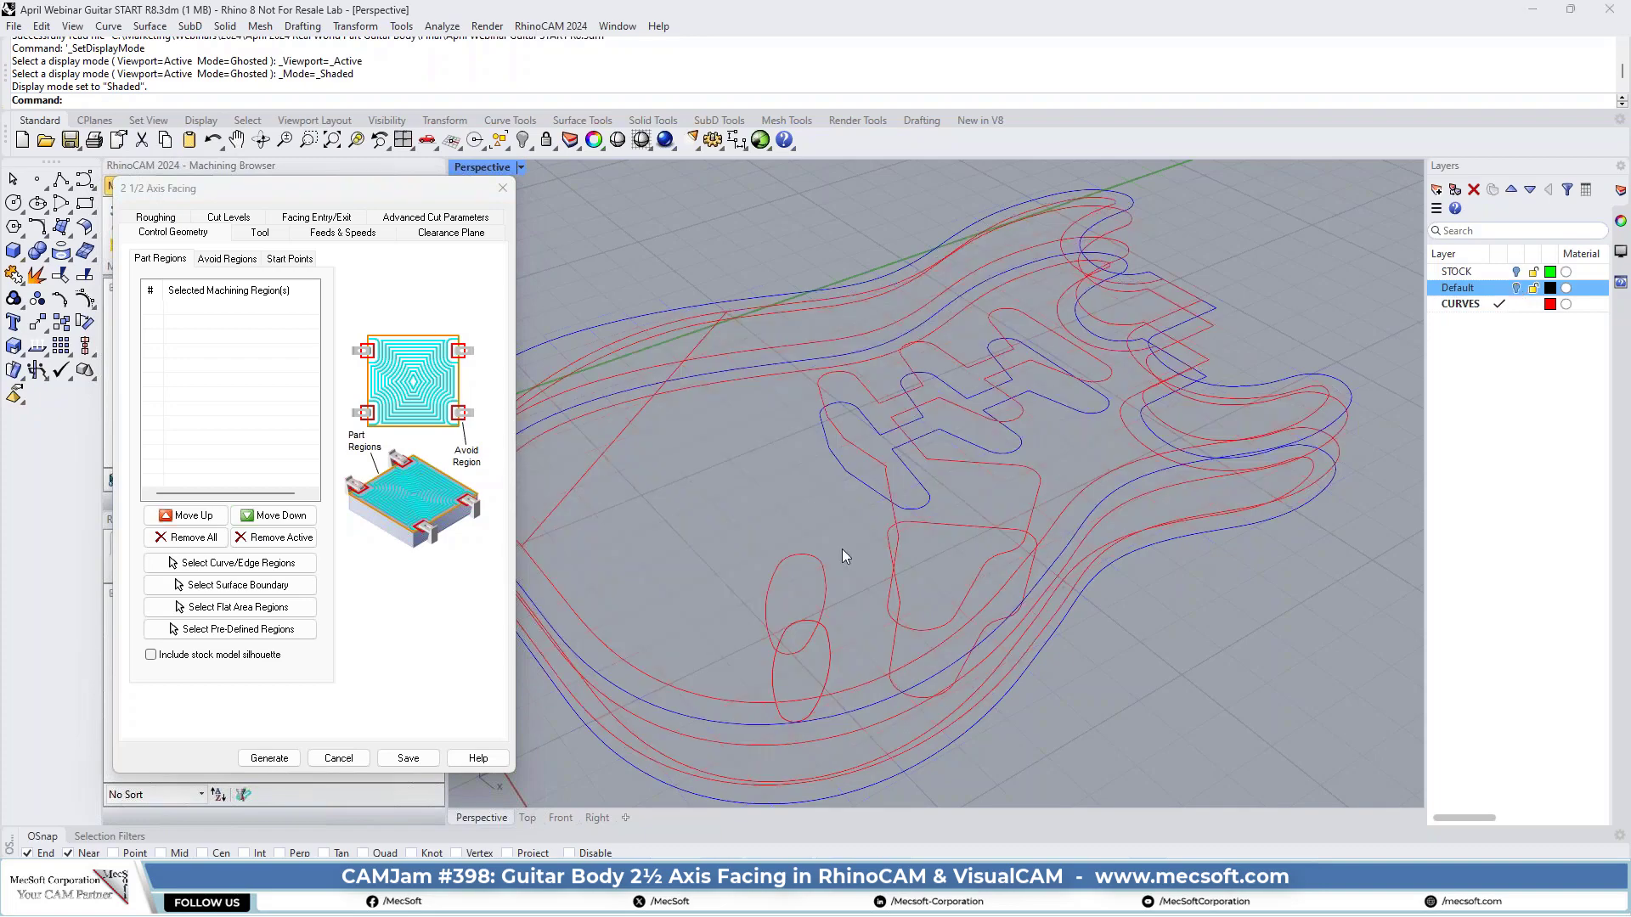
mouse_move(901, 658)
right_mouse_down()
mouse_move(905, 452)
mouse_move(878, 532)
mouse_move(899, 636)
right_mouse_up()
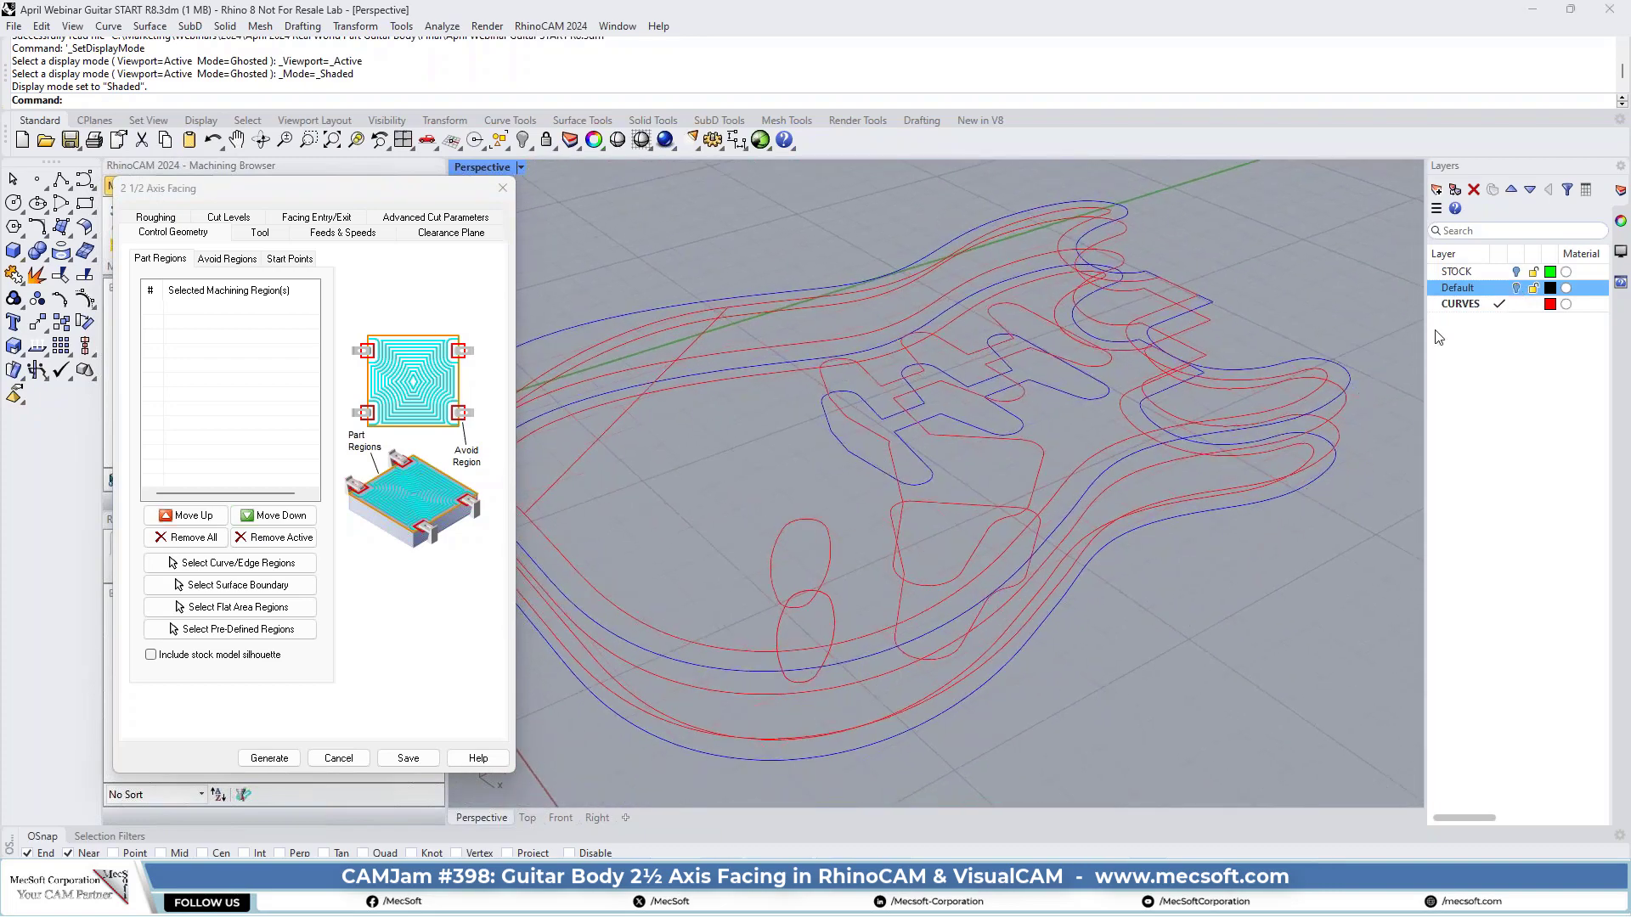
left_click(1517, 289)
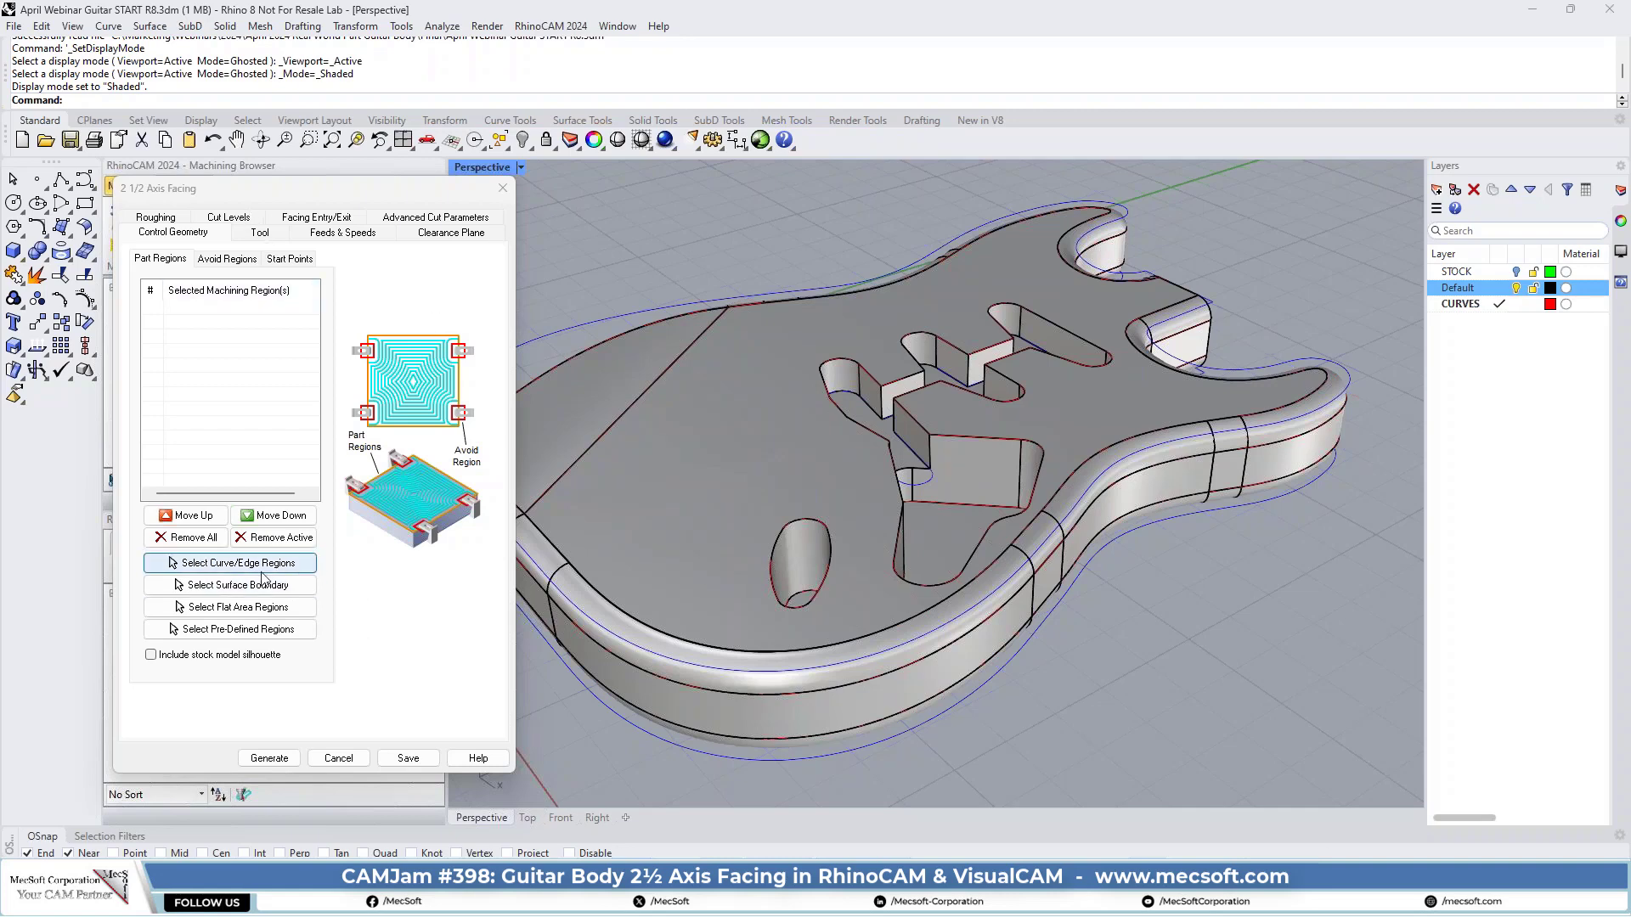
- Pick the guitar top's outer outline curve as the facing region DriveRegion 1
left_click(229, 564)
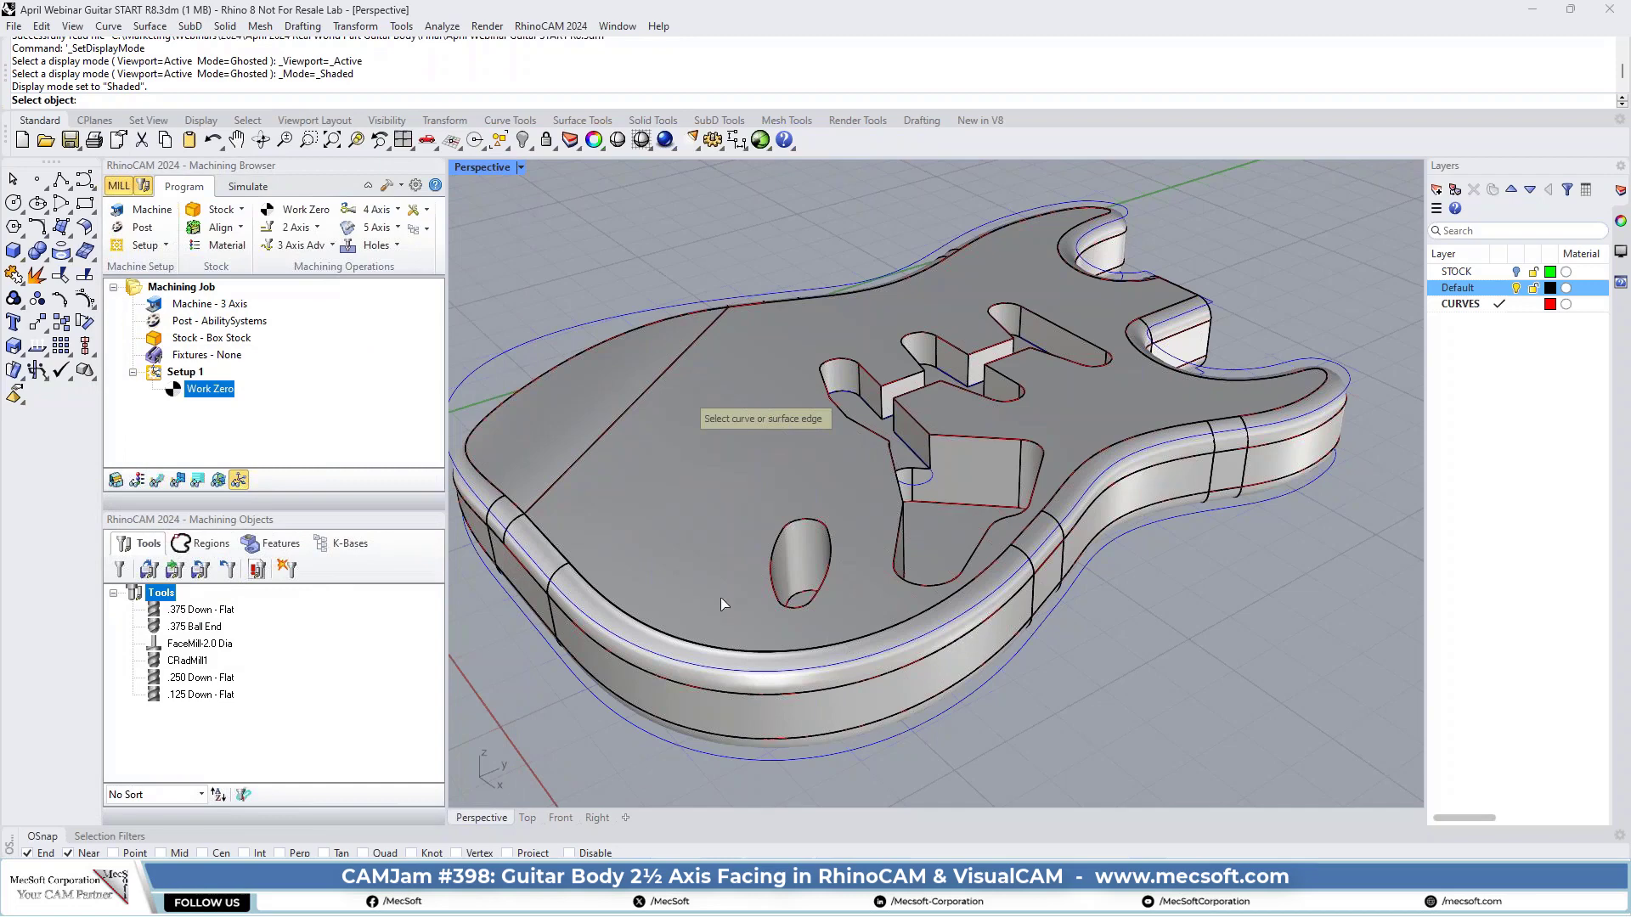
scroll(606, 535, "up", 4)
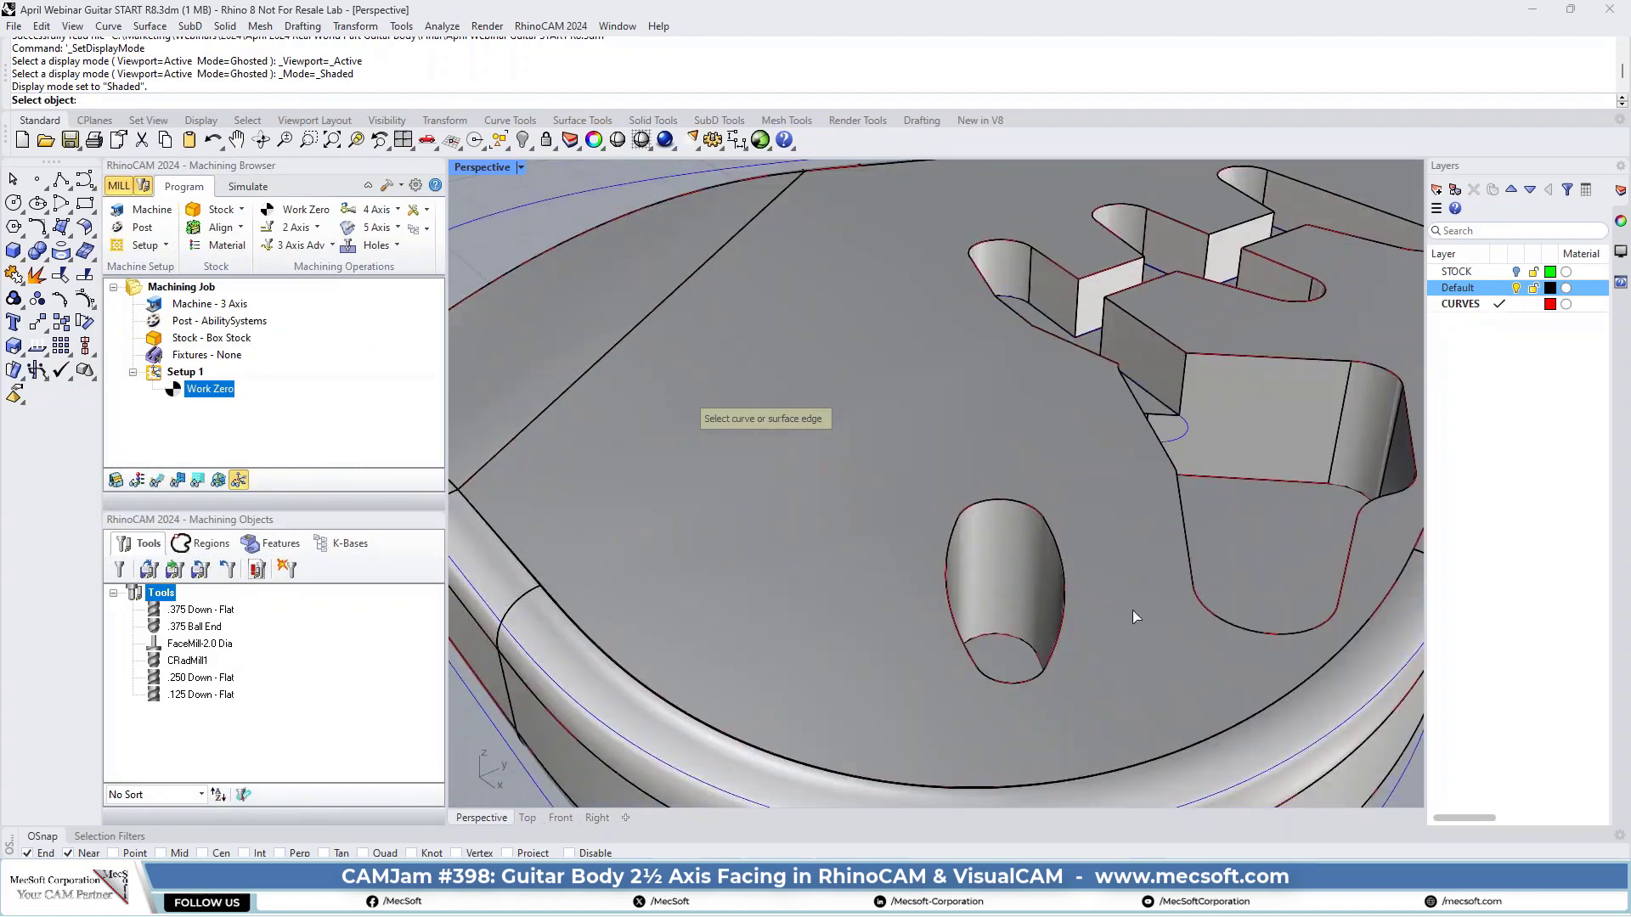
scroll(872, 469, "down", 3)
scroll(1187, 577, "up", 1)
scroll(1187, 577, "up", 5)
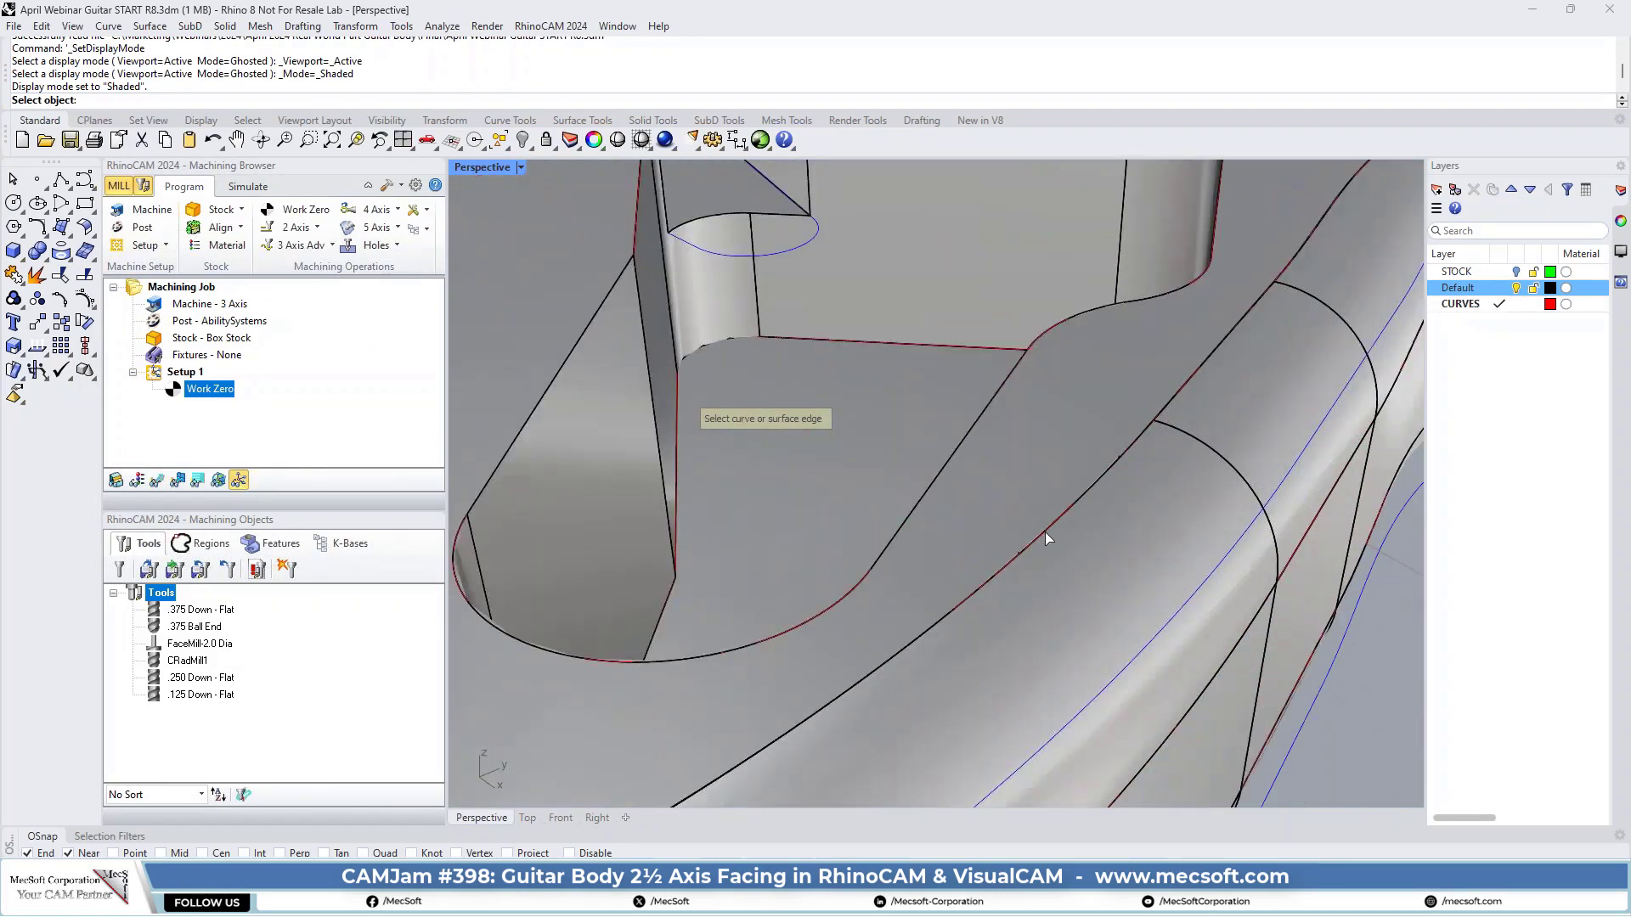
left_click(1052, 533)
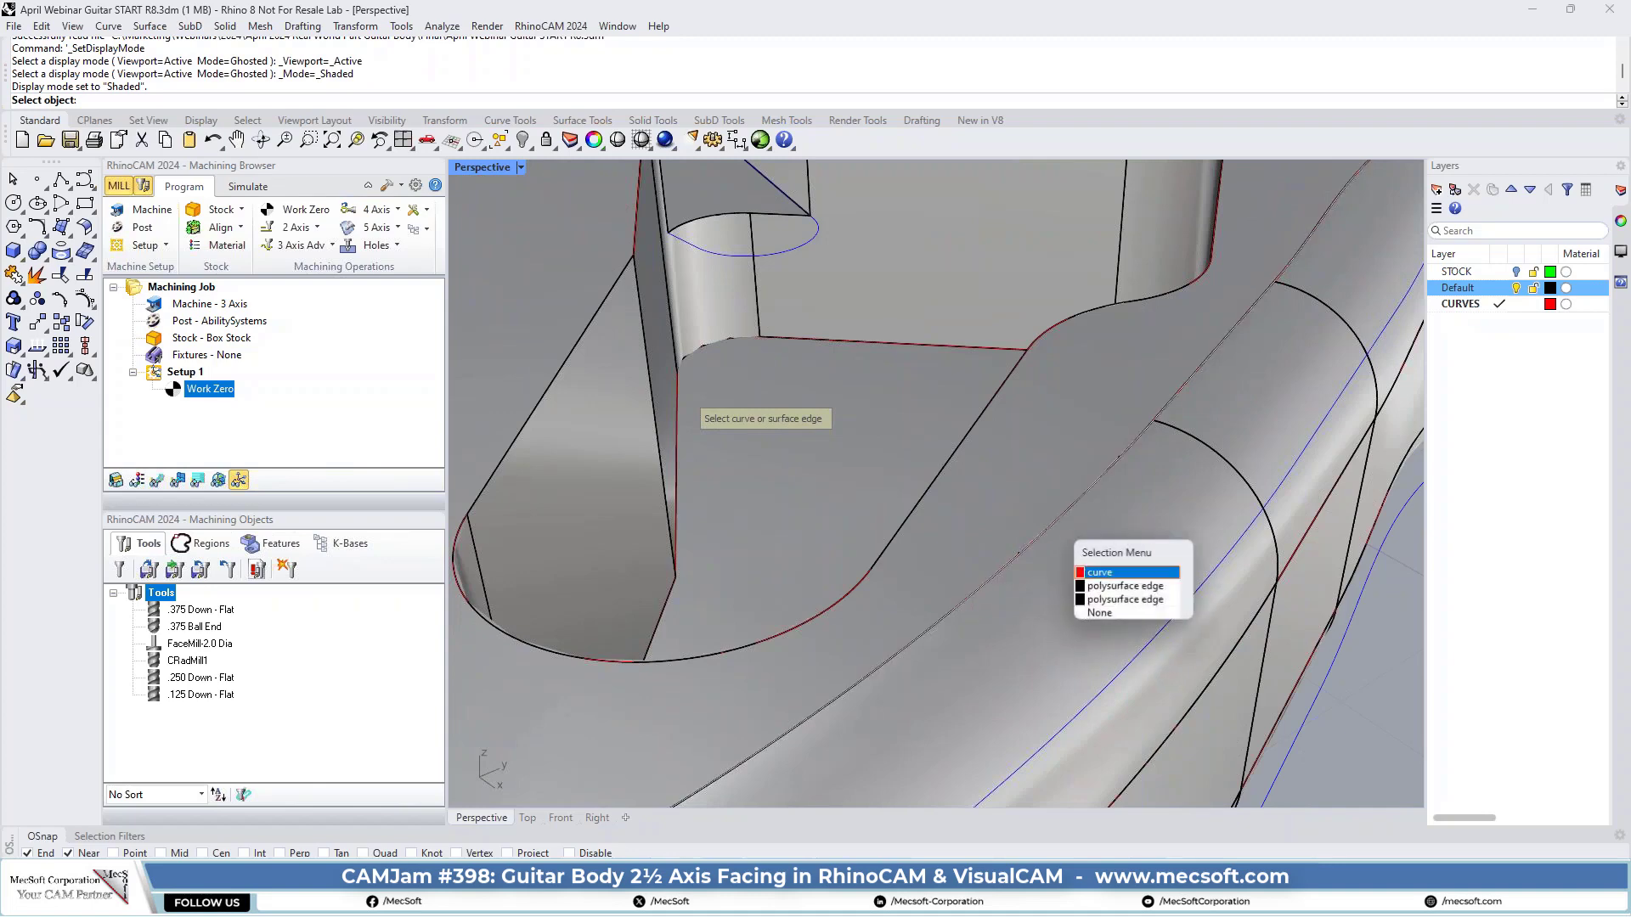
left_click(1080, 578)
scroll(1077, 574, "down", 5)
scroll(1079, 574, "down", 5)
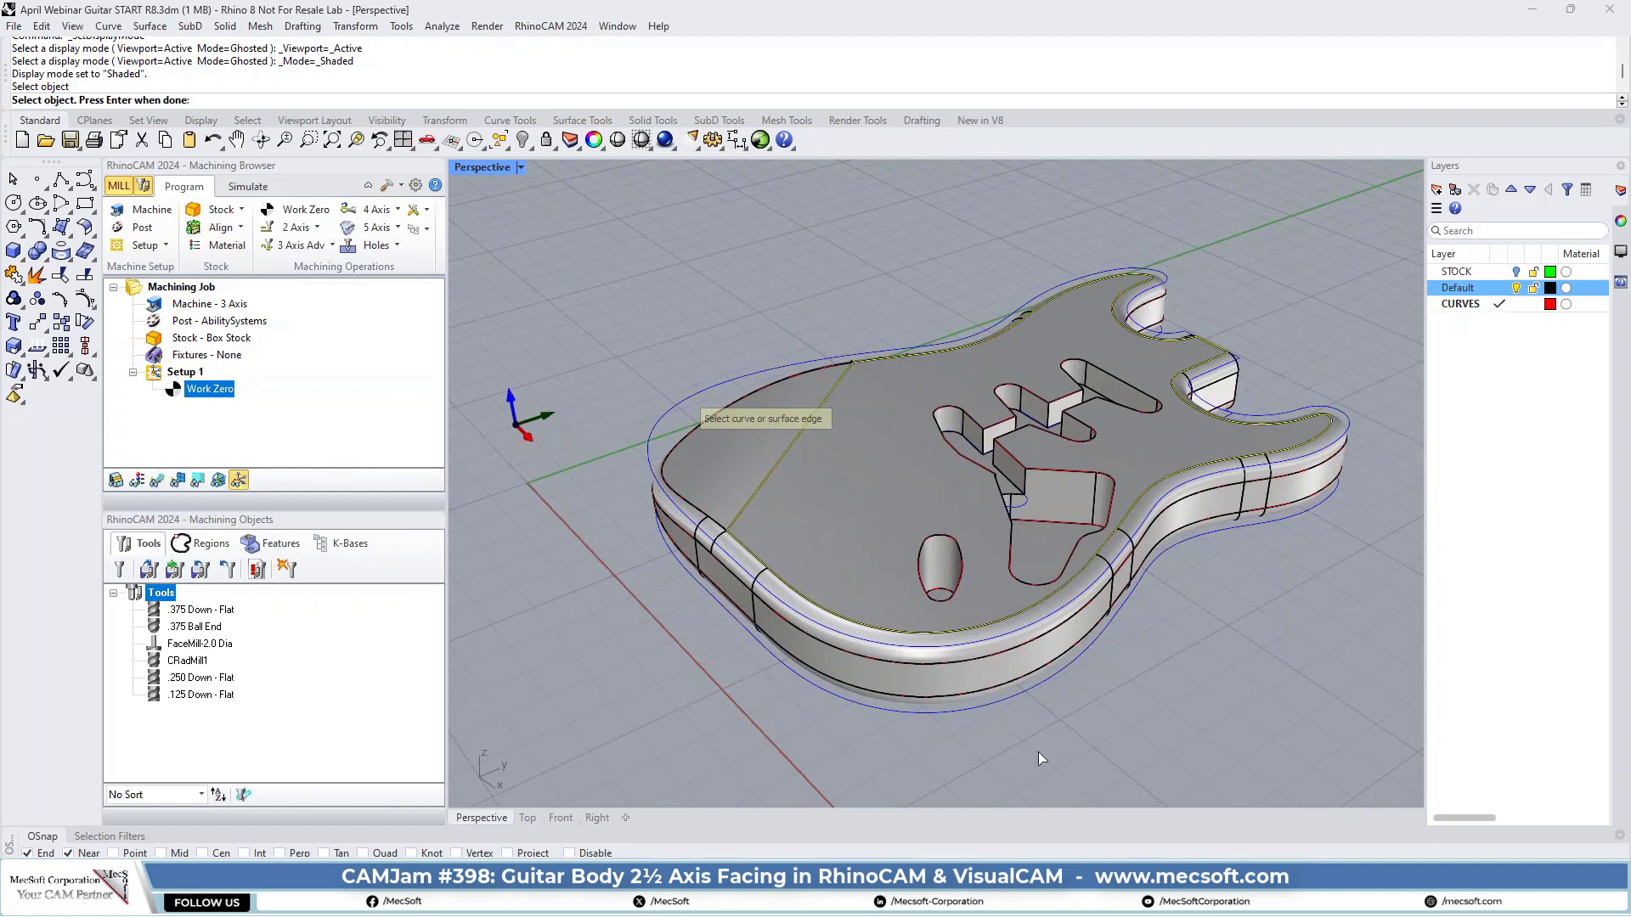
key("Return")
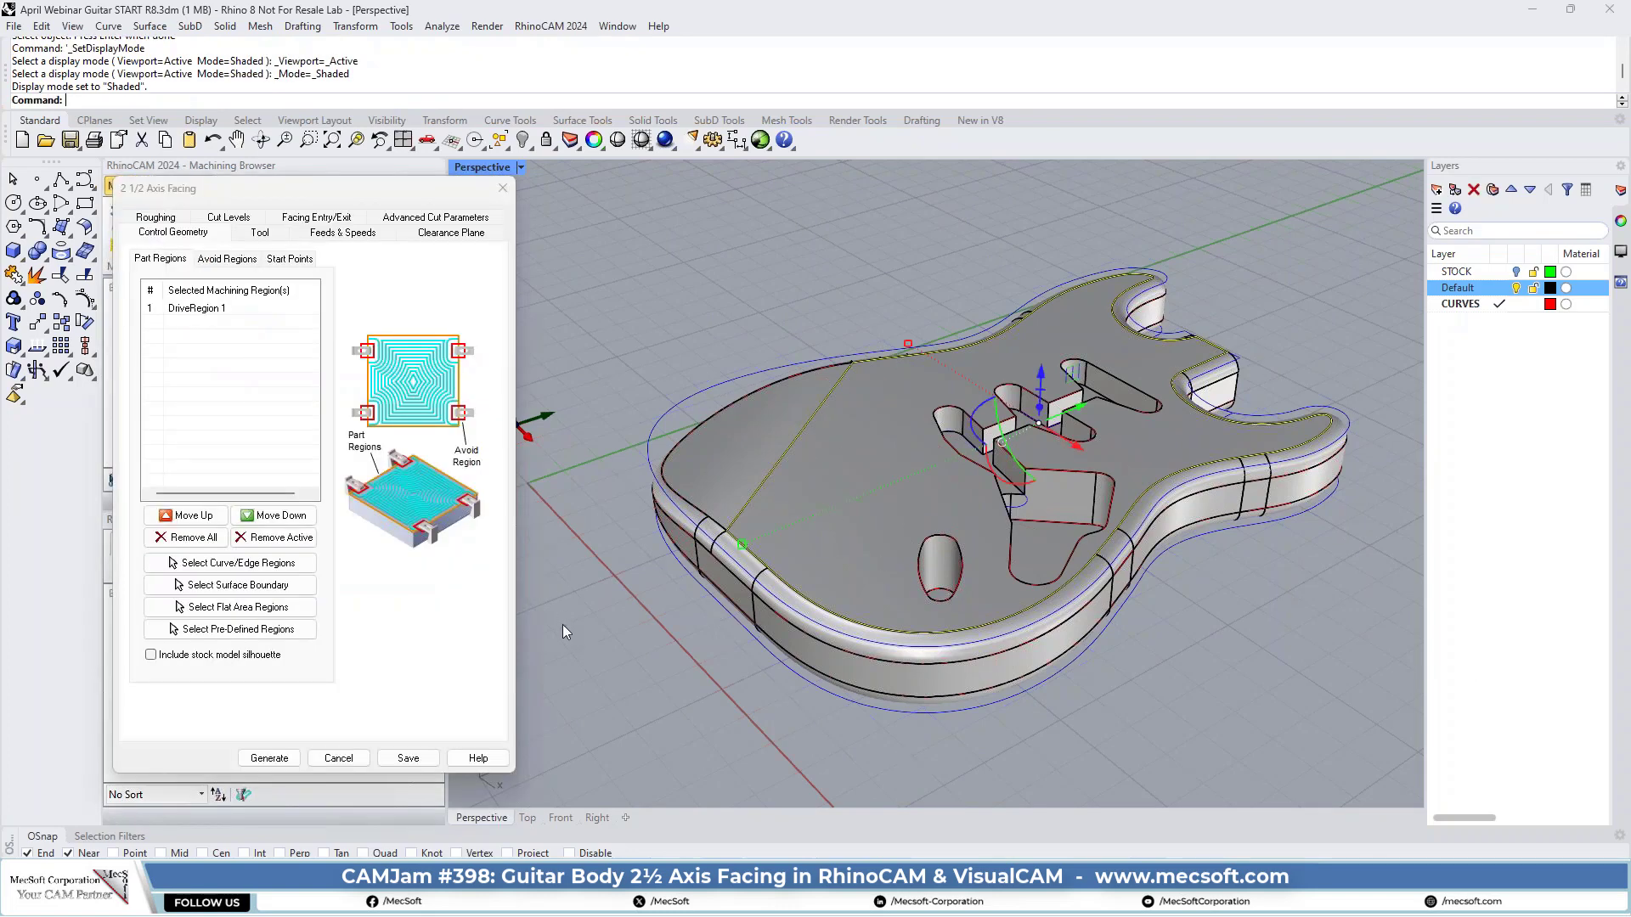
left_click(204, 309)
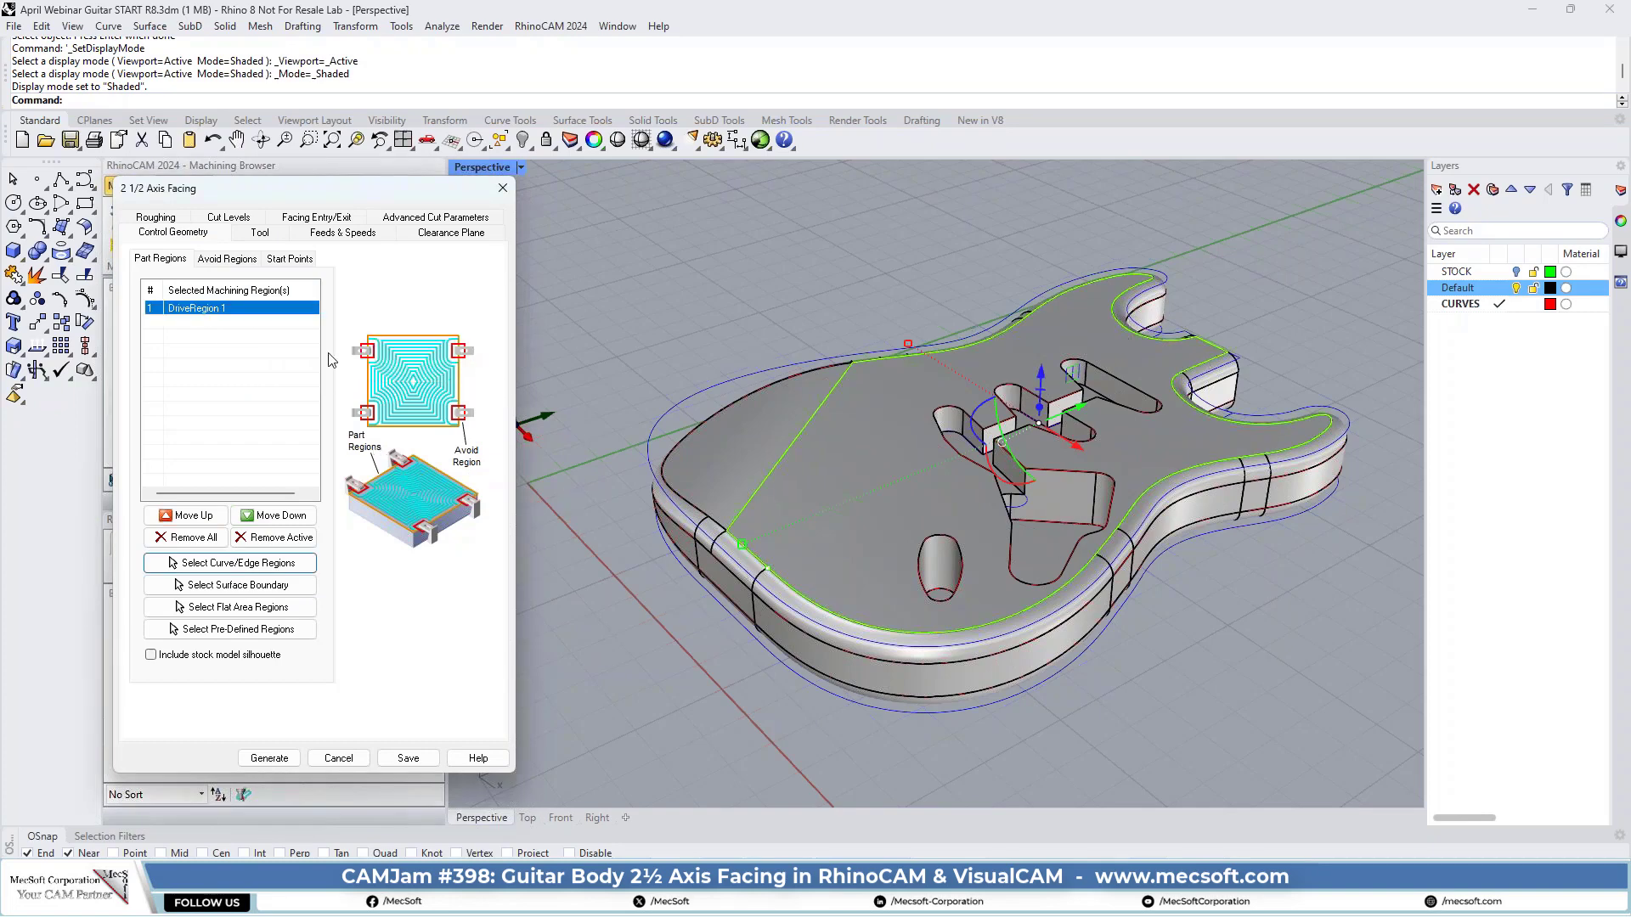
- Assign the FaceMill-2.0 Dia tool and review the feeds and speeds, clearance plane and roughing settings
left_click(257, 233)
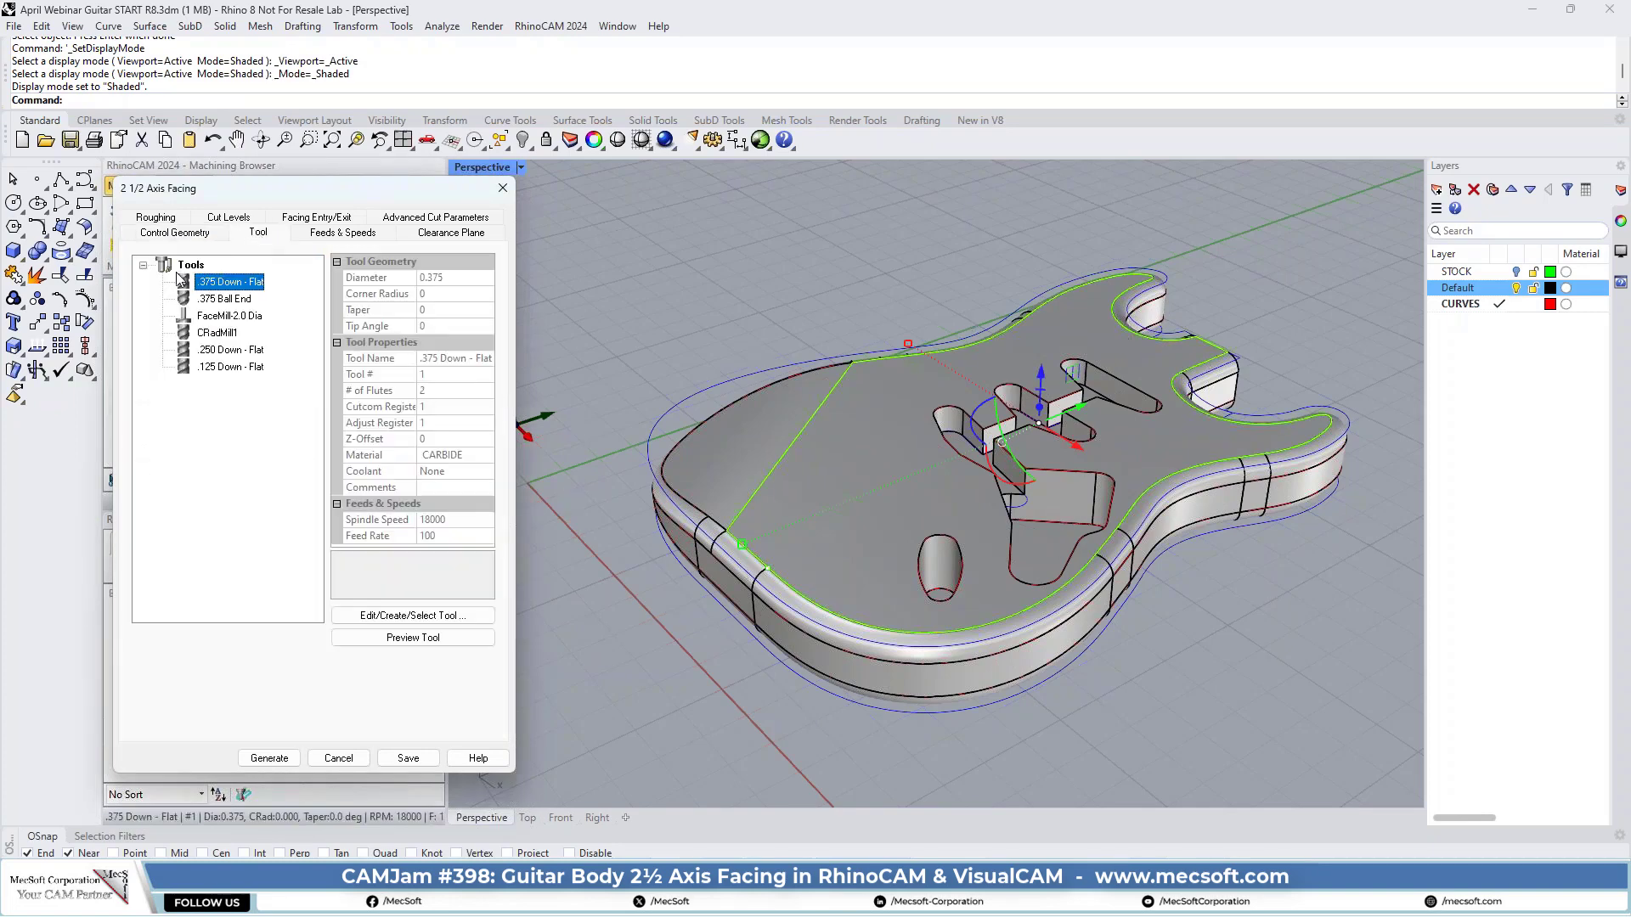
left_click(223, 316)
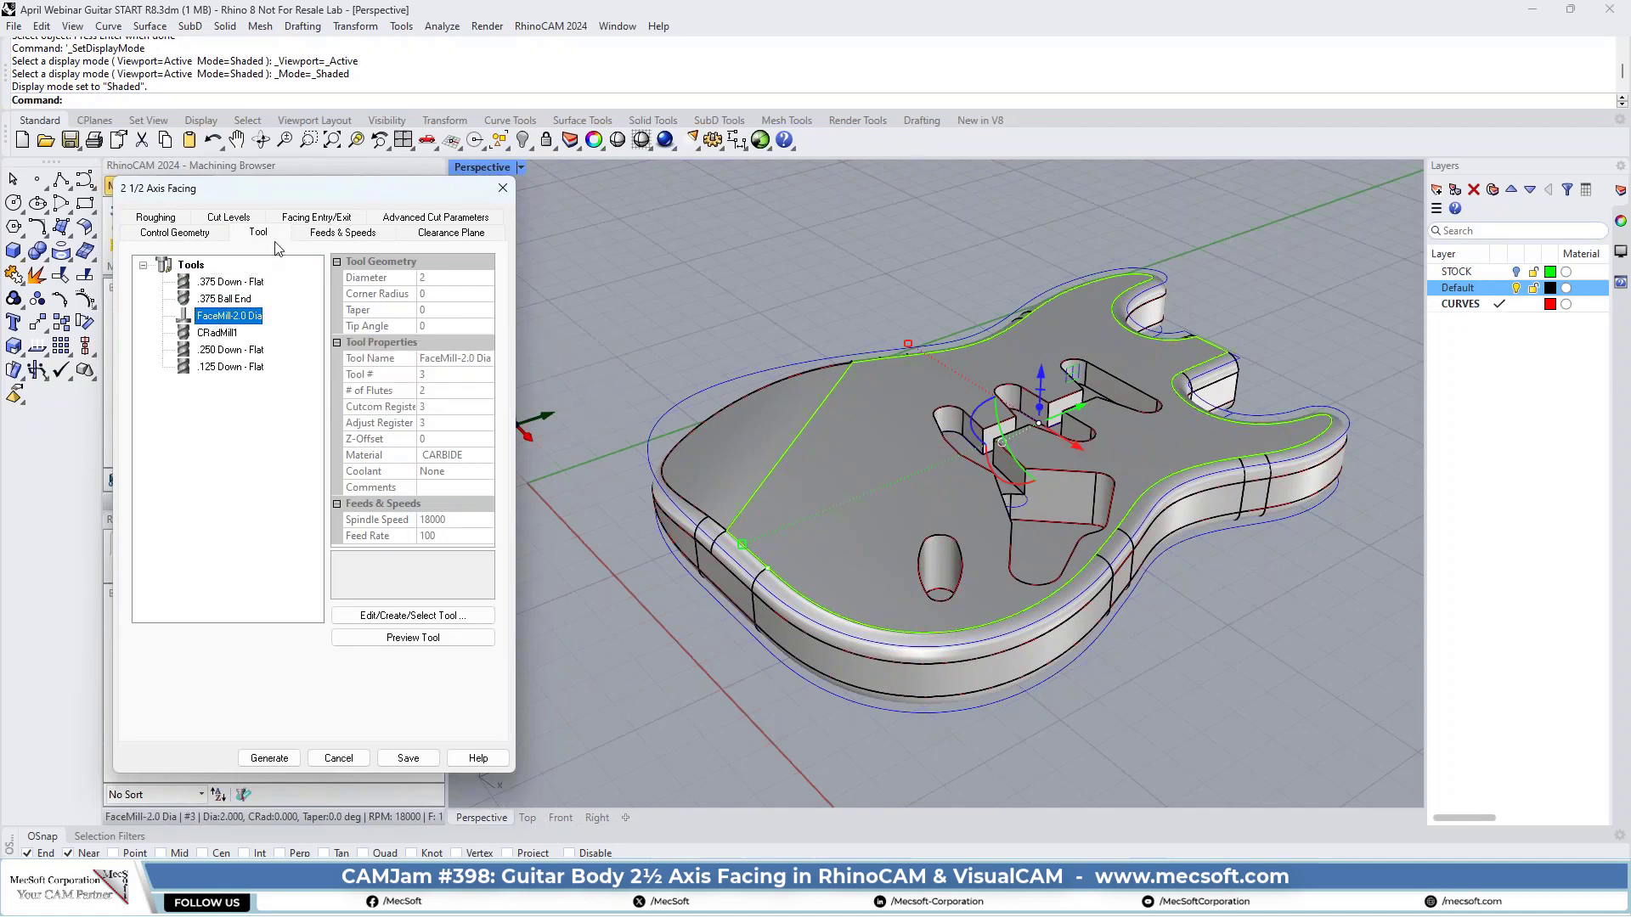
left_click(345, 237)
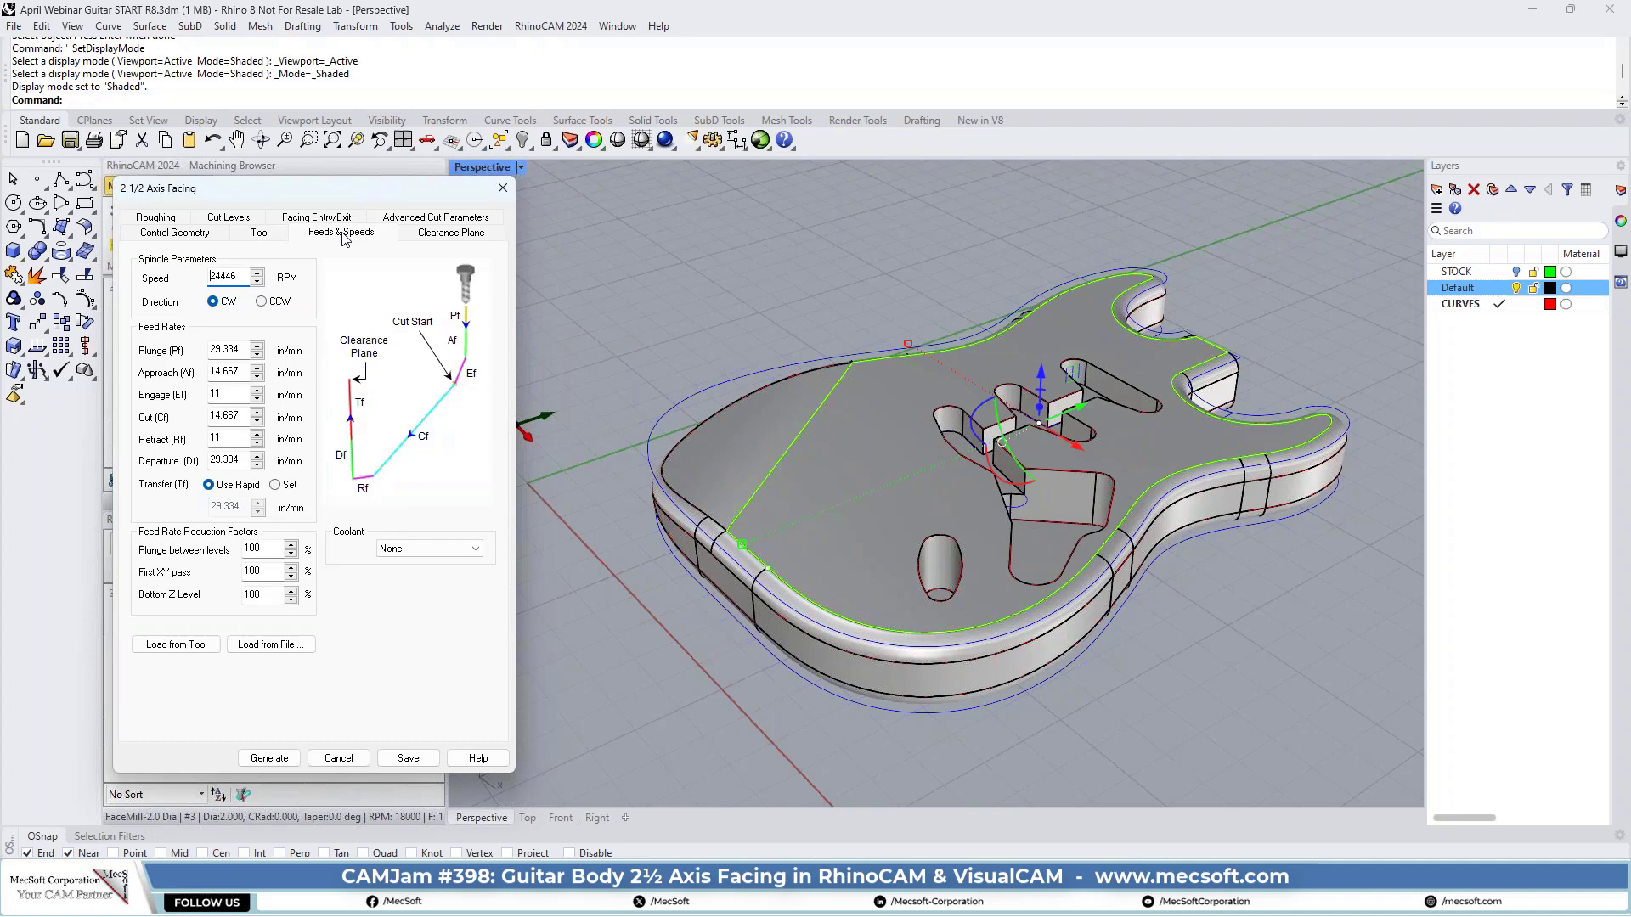
left_click(470, 237)
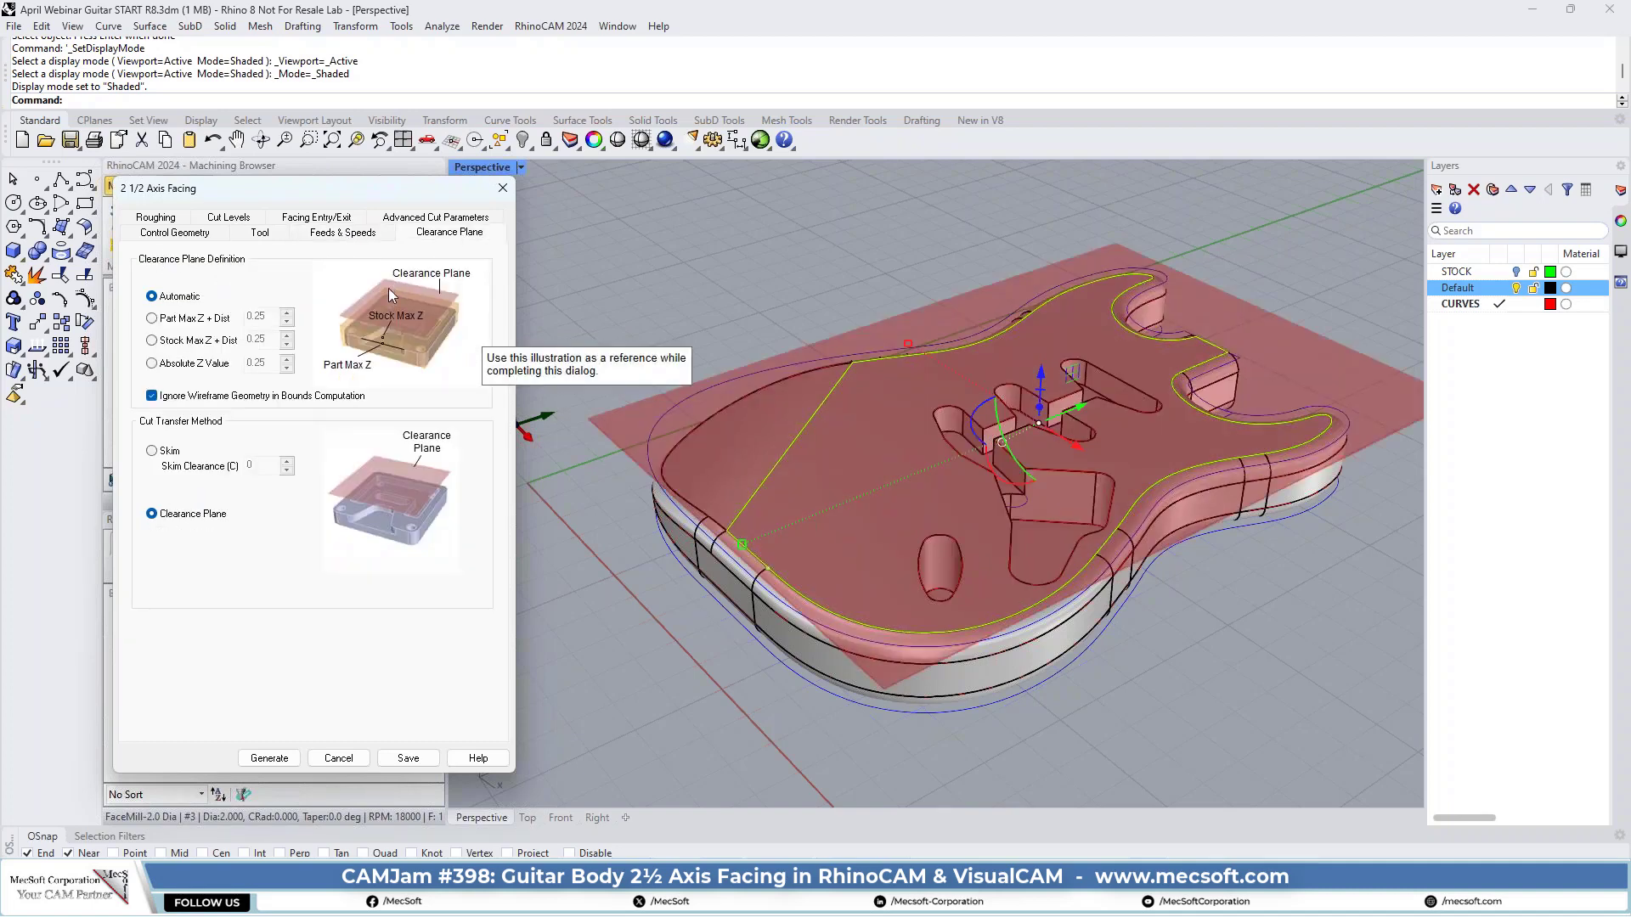
left_click(166, 220)
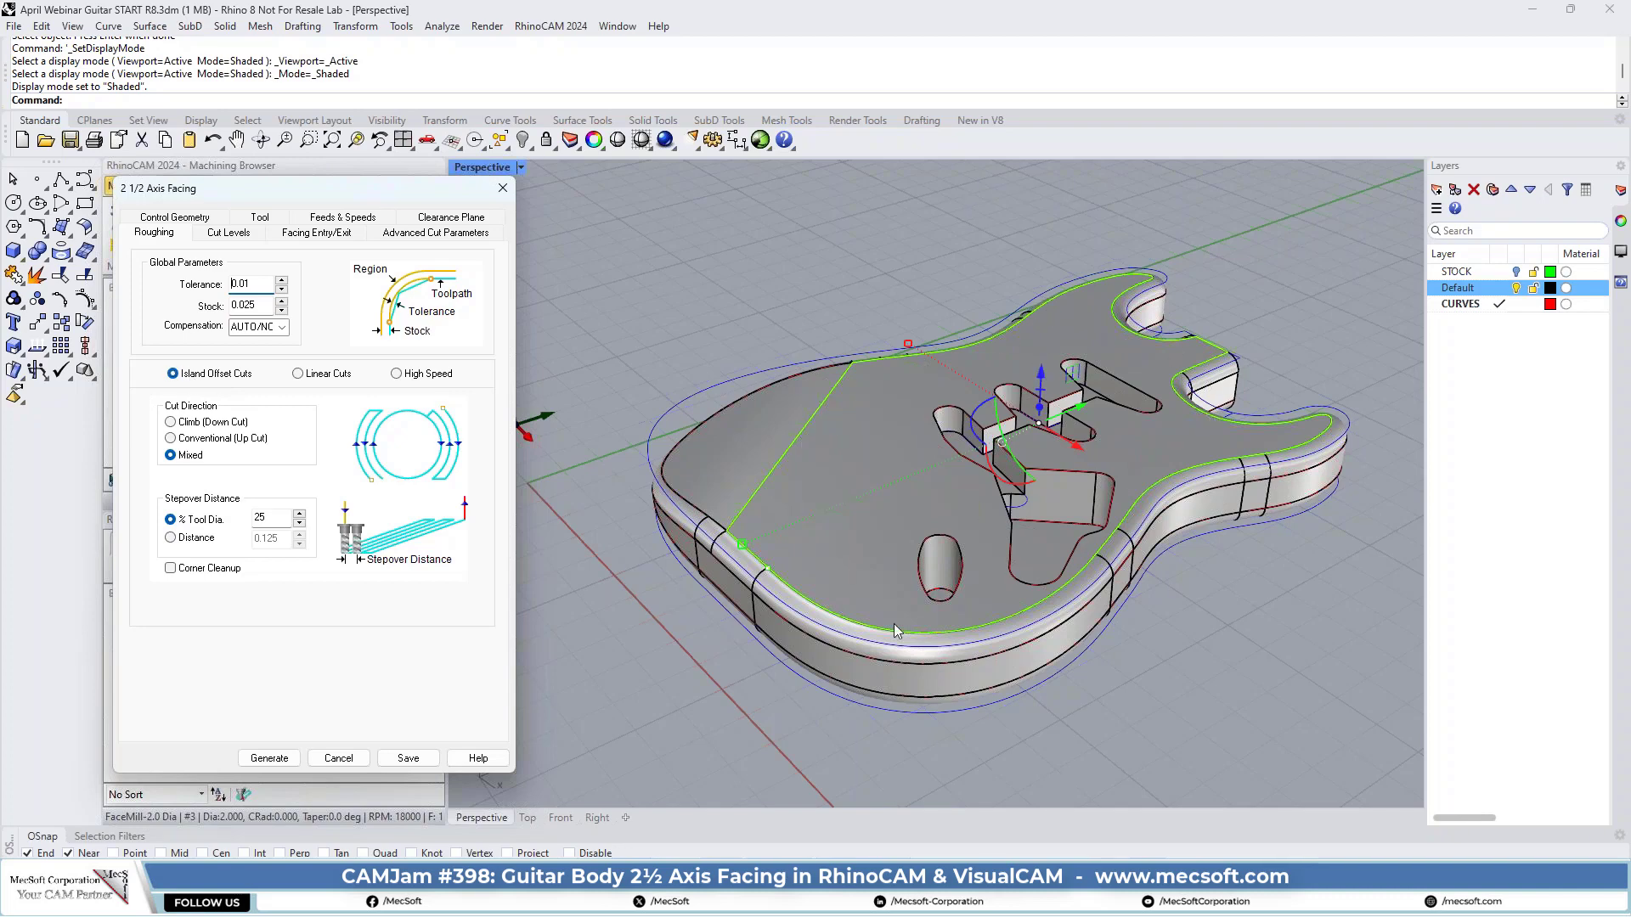
- Set the cut geometry location to At Bottom on the Cut Levels tab, then view Entry/Exit
left_click(227, 233)
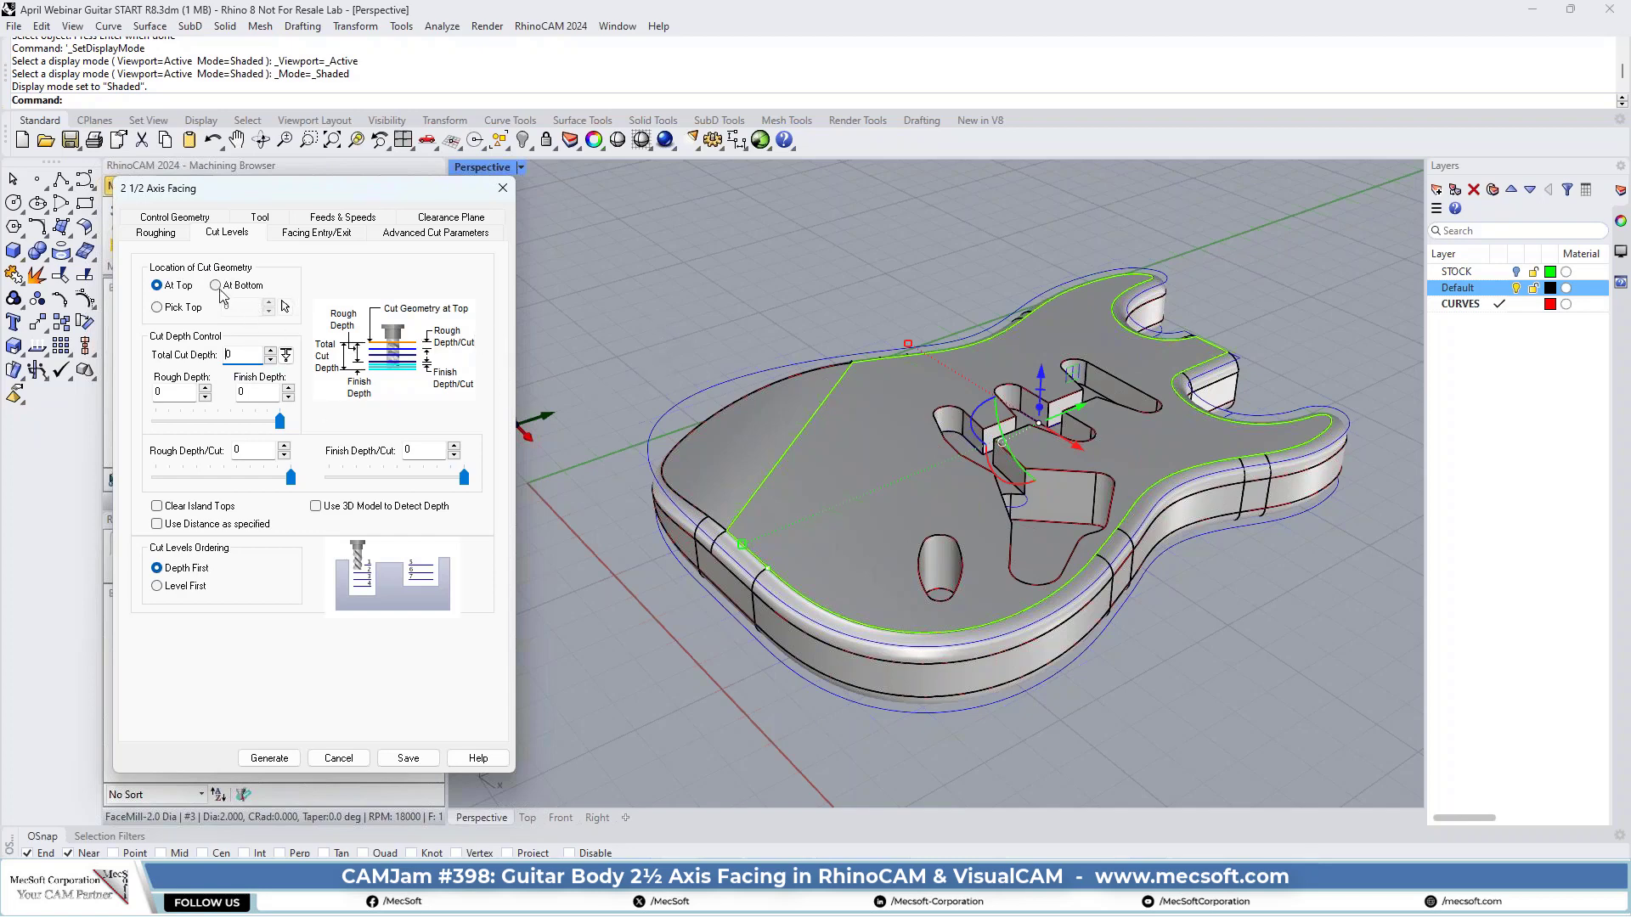
mouse_move(218, 294)
left_click(218, 287)
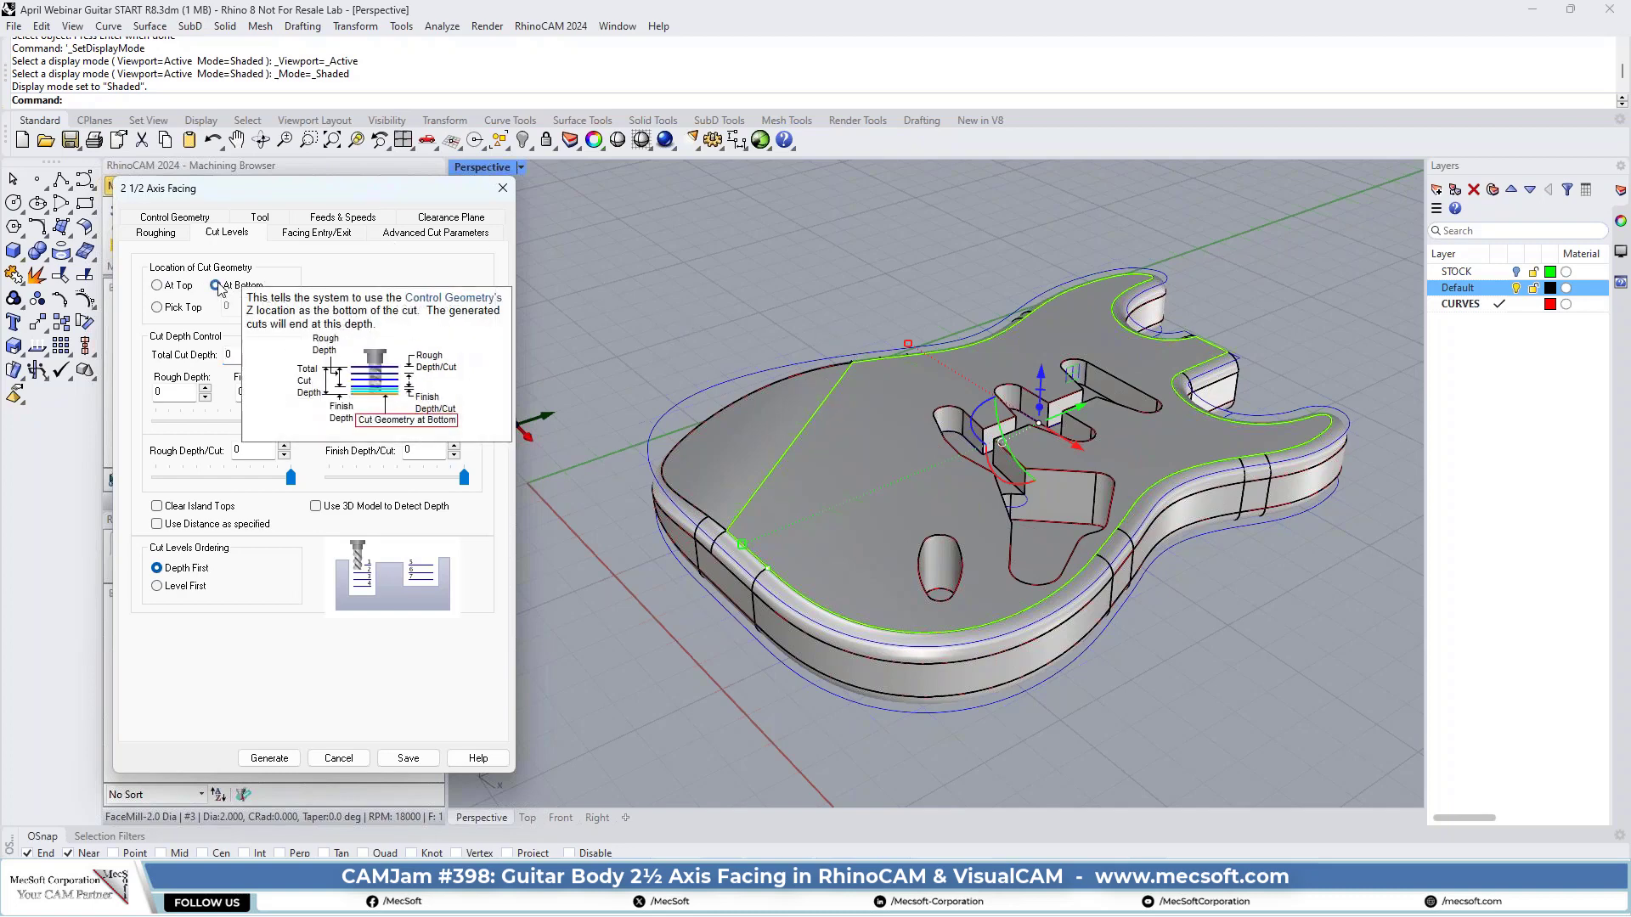
mouse_move(198, 297)
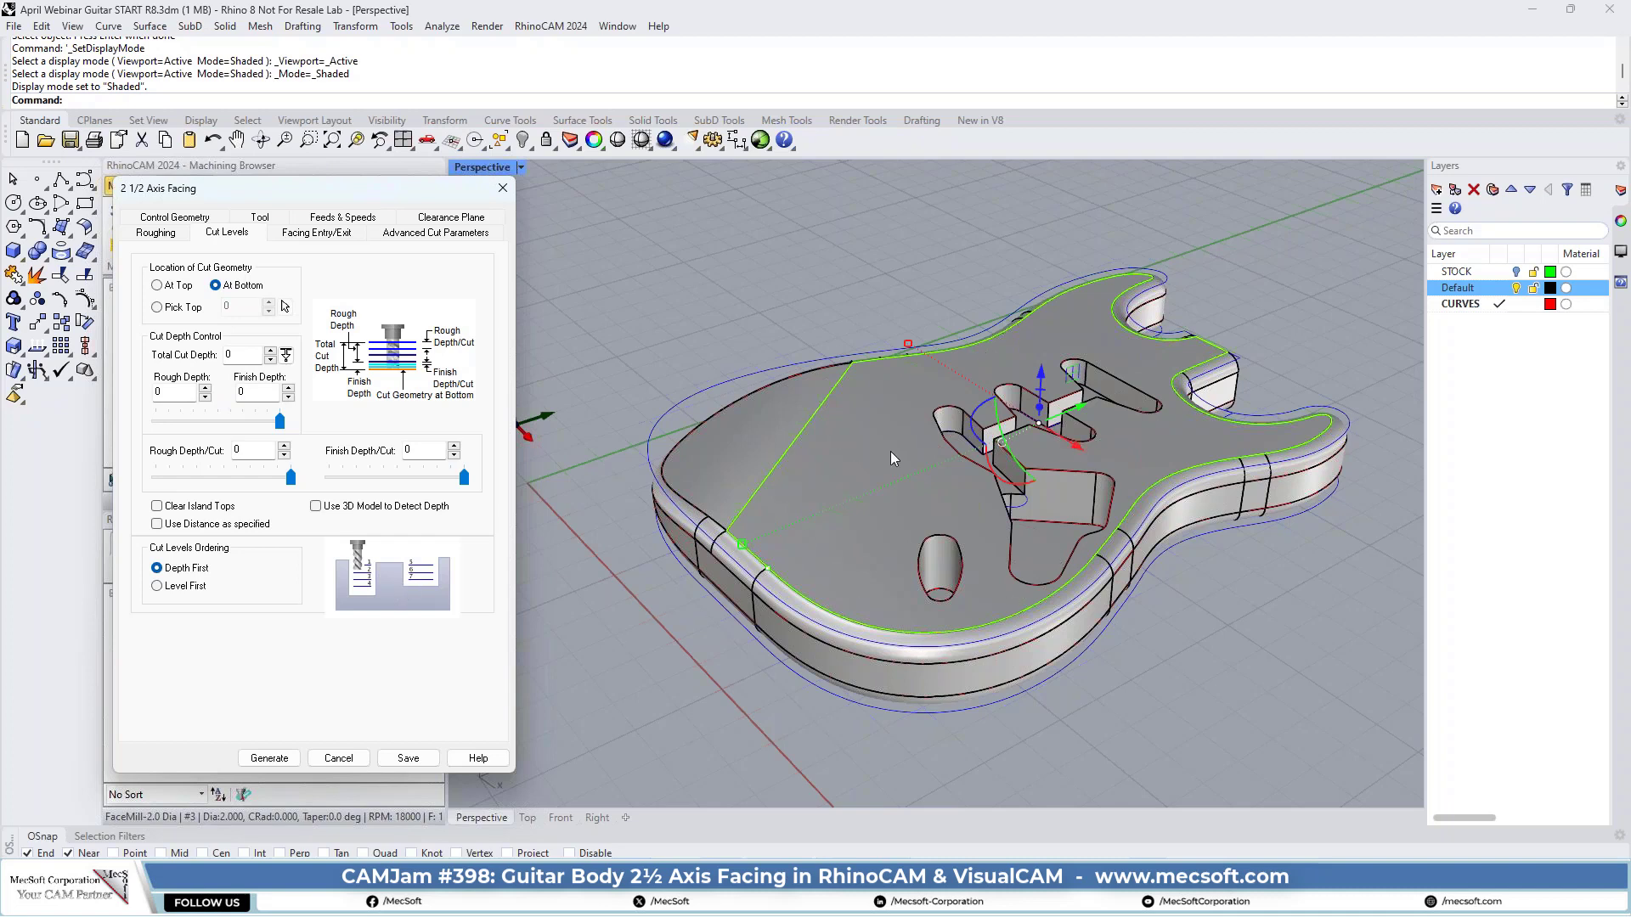
left_click(302, 234)
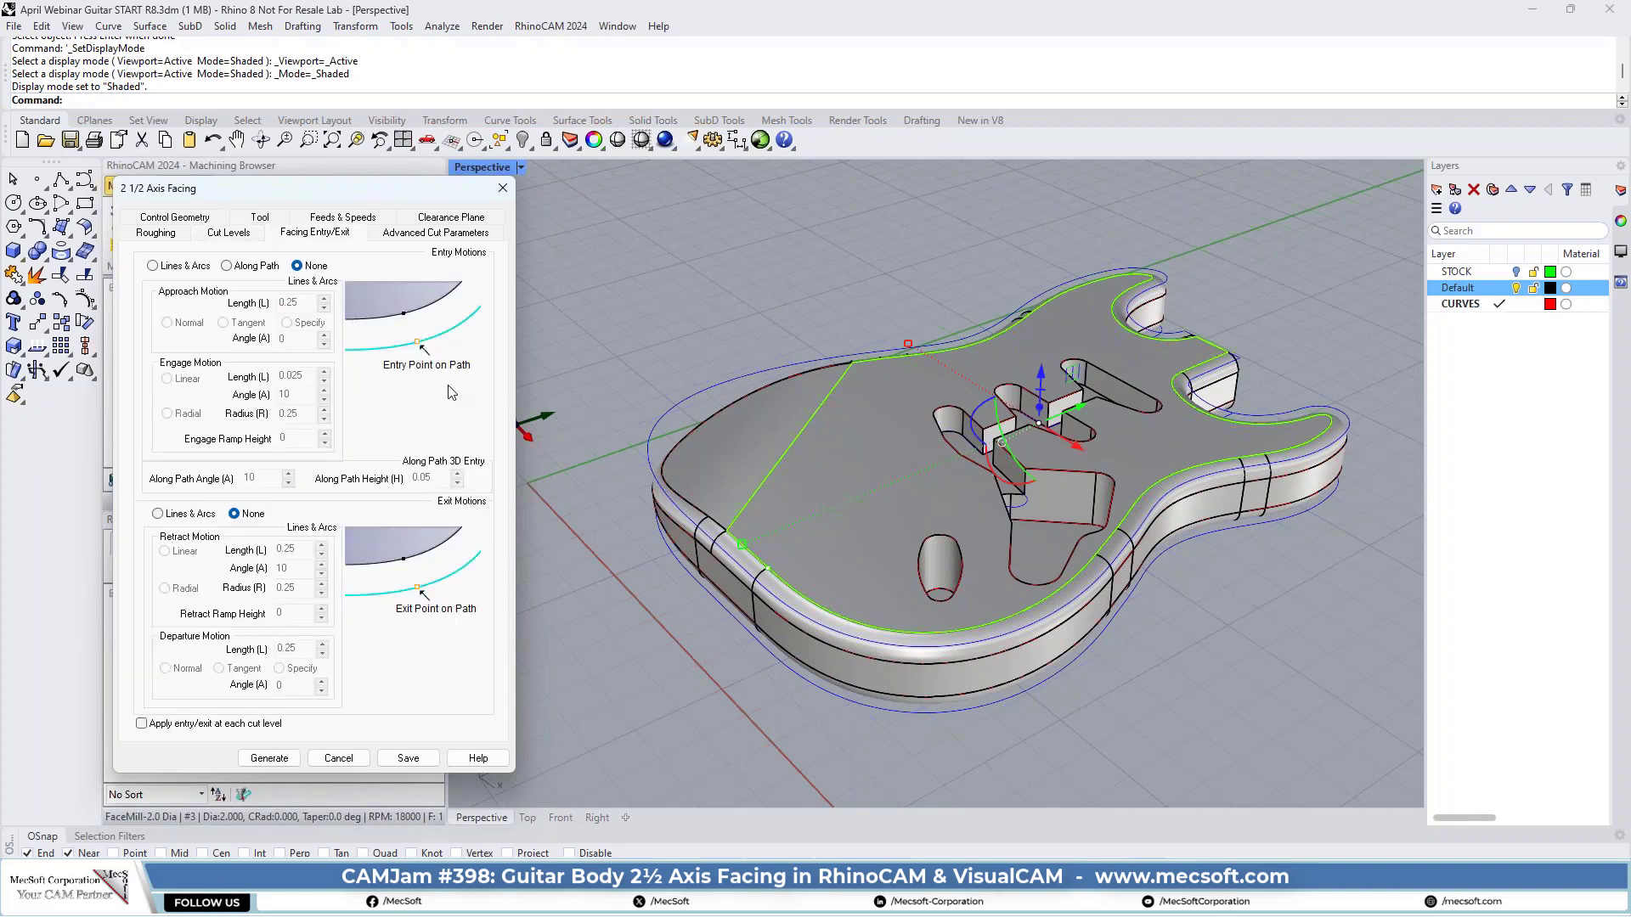
- Use Along Path entry with no exit motion, review the advanced cut parameters, and generate the Facing operation
left_click(174, 267)
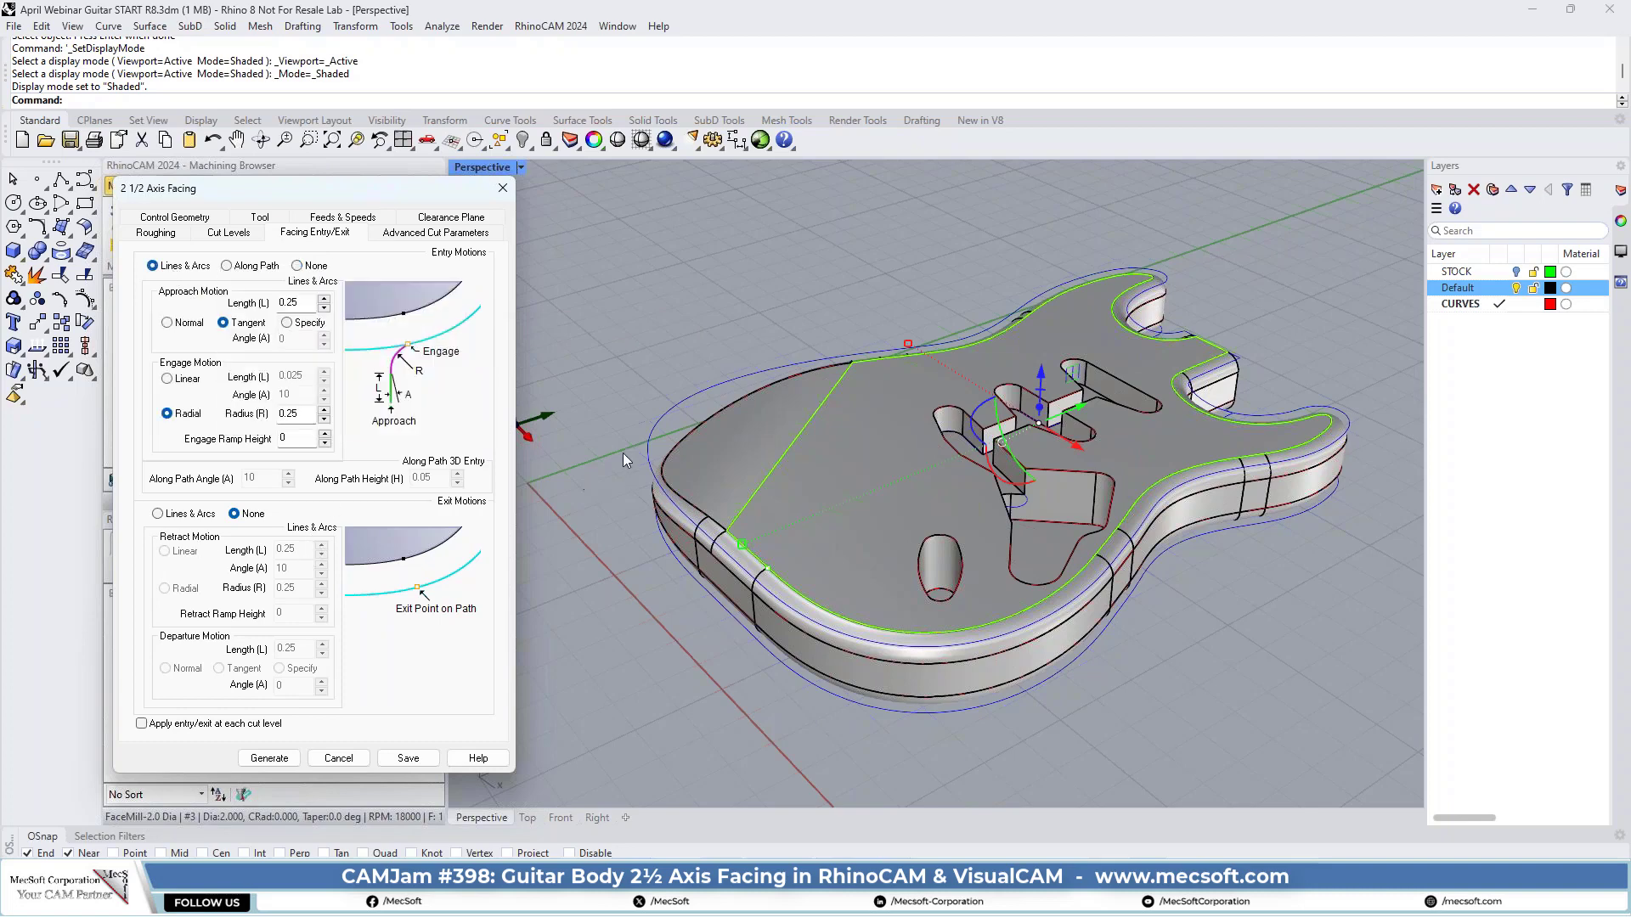
left_click(158, 513)
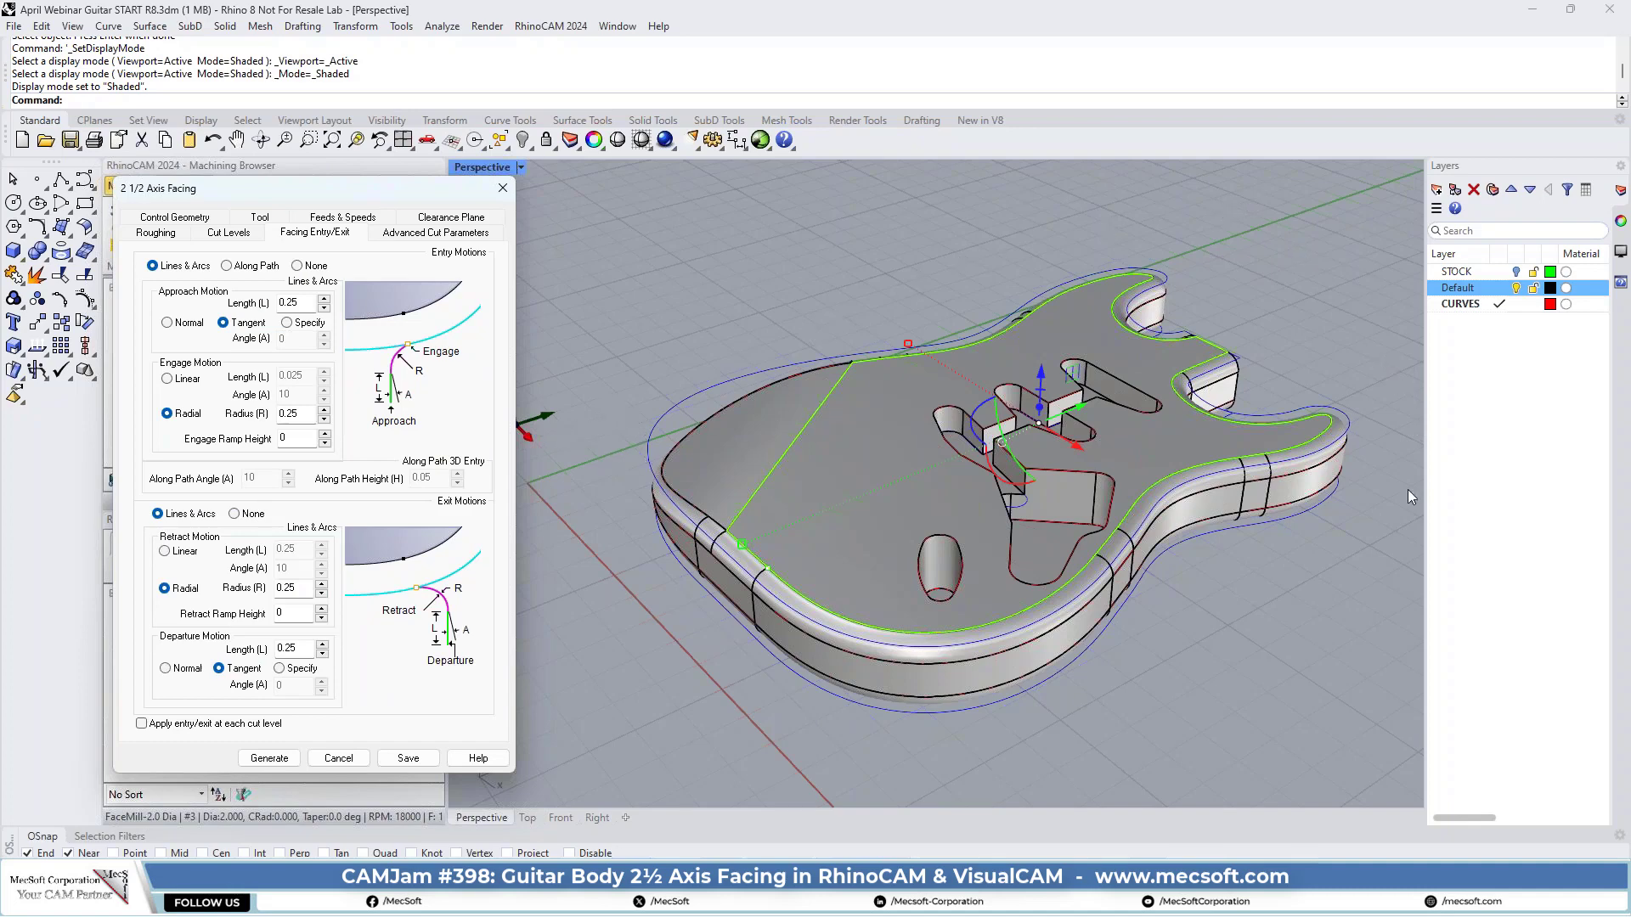
left_click(226, 266)
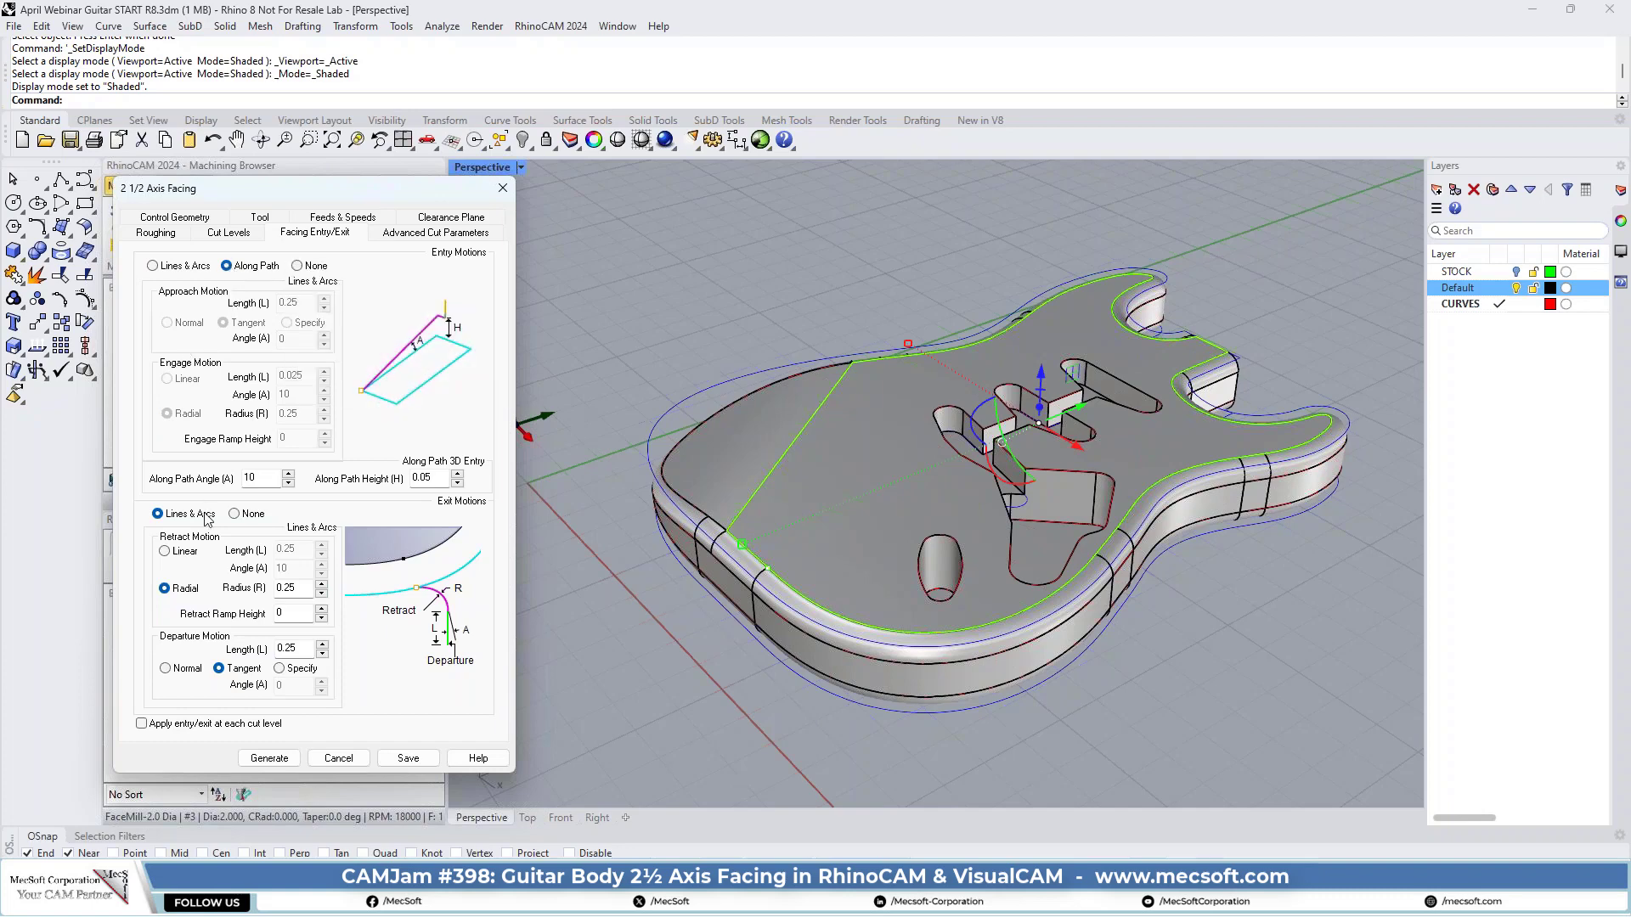
left_click(237, 514)
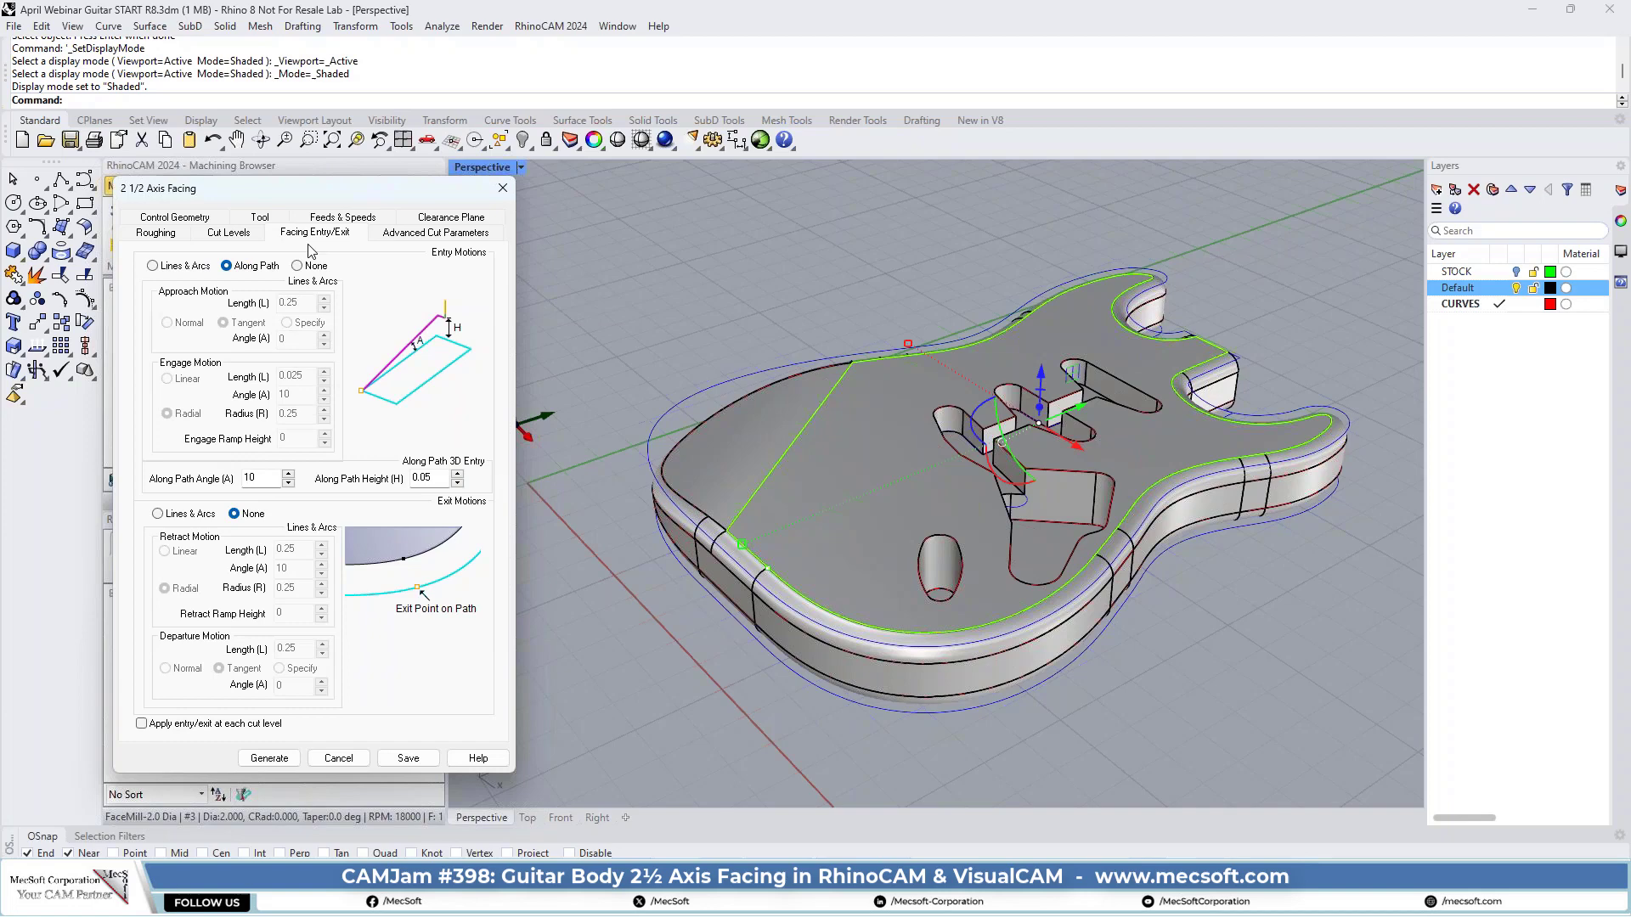
left_click(420, 233)
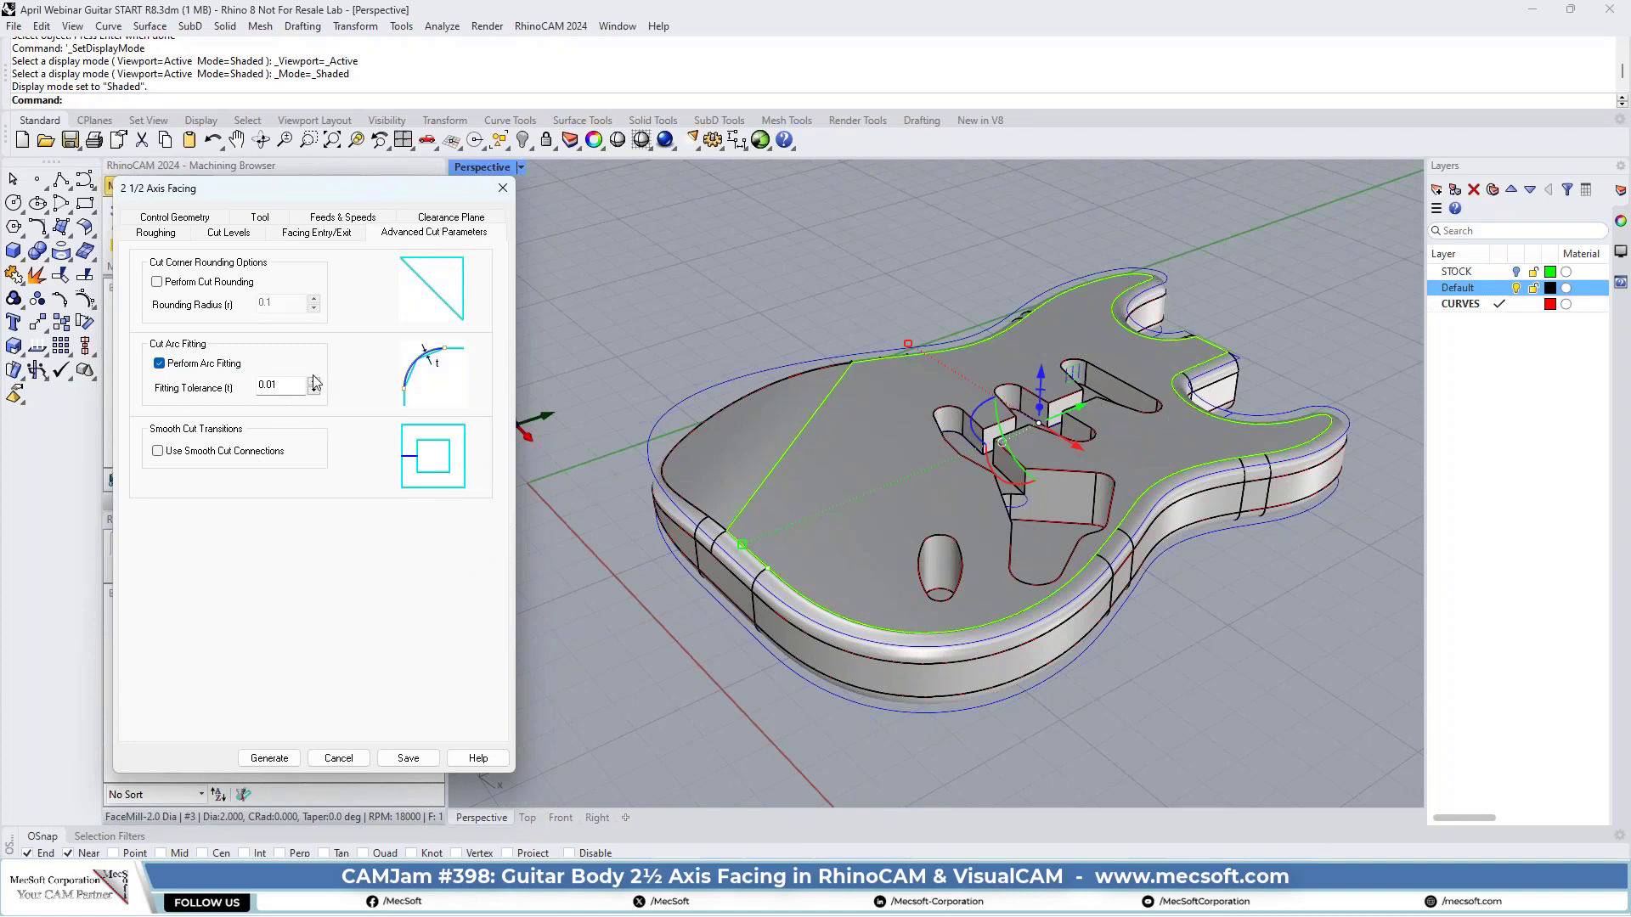
left_click(265, 759)
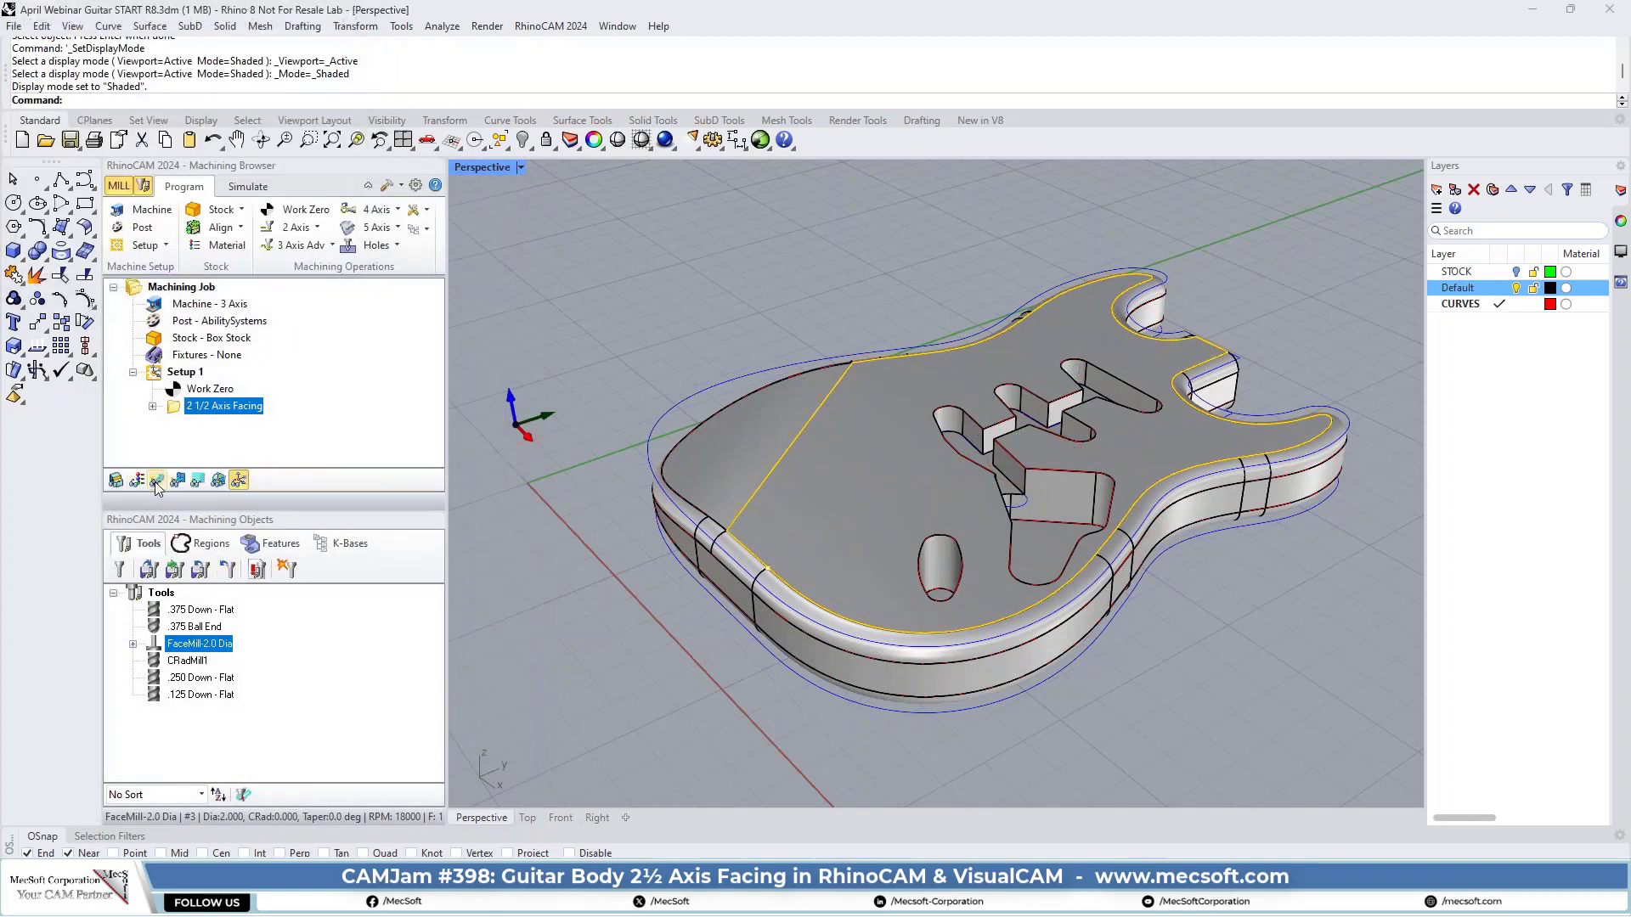
- Display the facing toolpath passes, orbit to inspect them, and switch to the Simulate tab
left_click(156, 480)
mouse_move(934, 416)
right_mouse_down()
mouse_move(926, 467)
mouse_move(919, 416)
mouse_move(930, 467)
mouse_move(956, 382)
mouse_move(942, 425)
mouse_move(935, 407)
right_mouse_up()
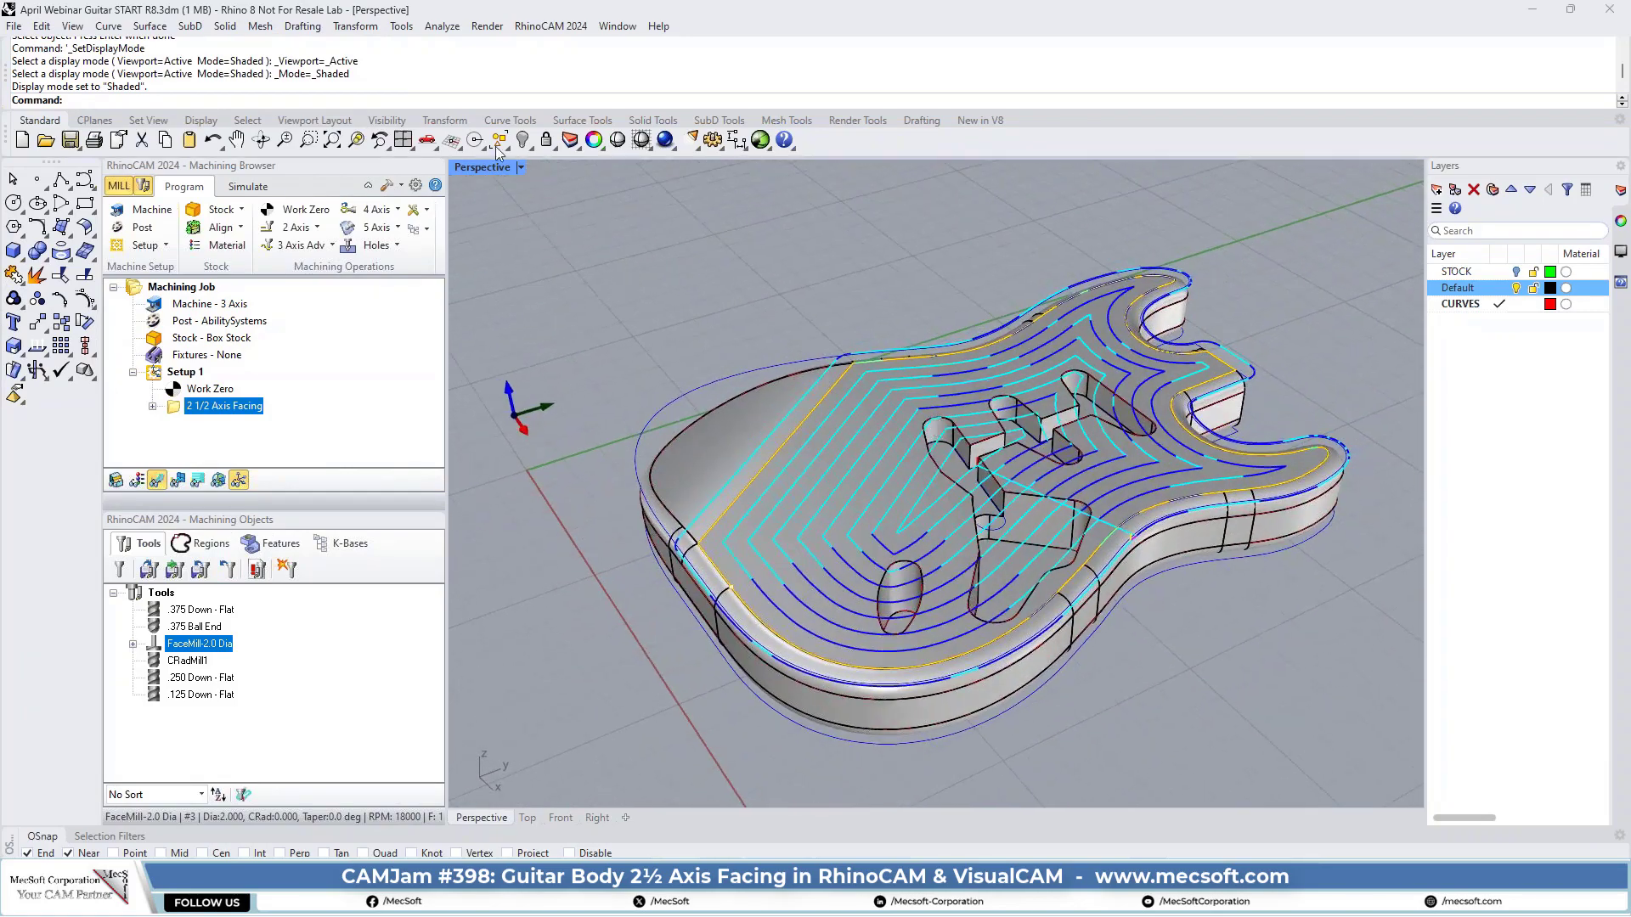
left_click(245, 187)
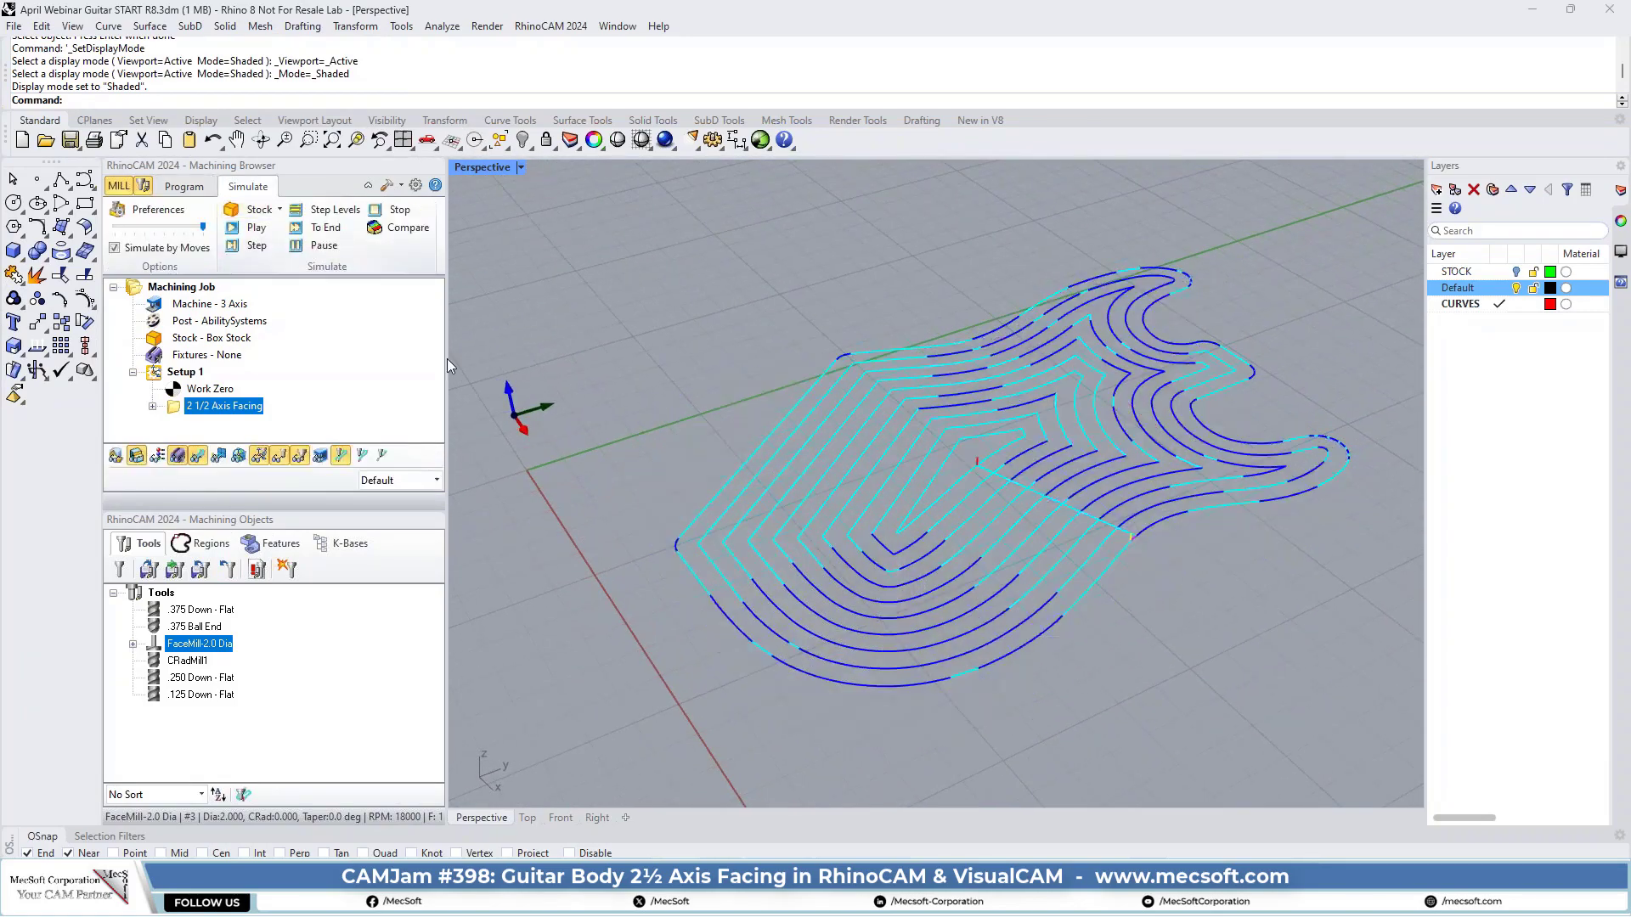
- Open Preferences from the Simulate ribbon and move from the Simulation page to Machining
left_click(158, 211)
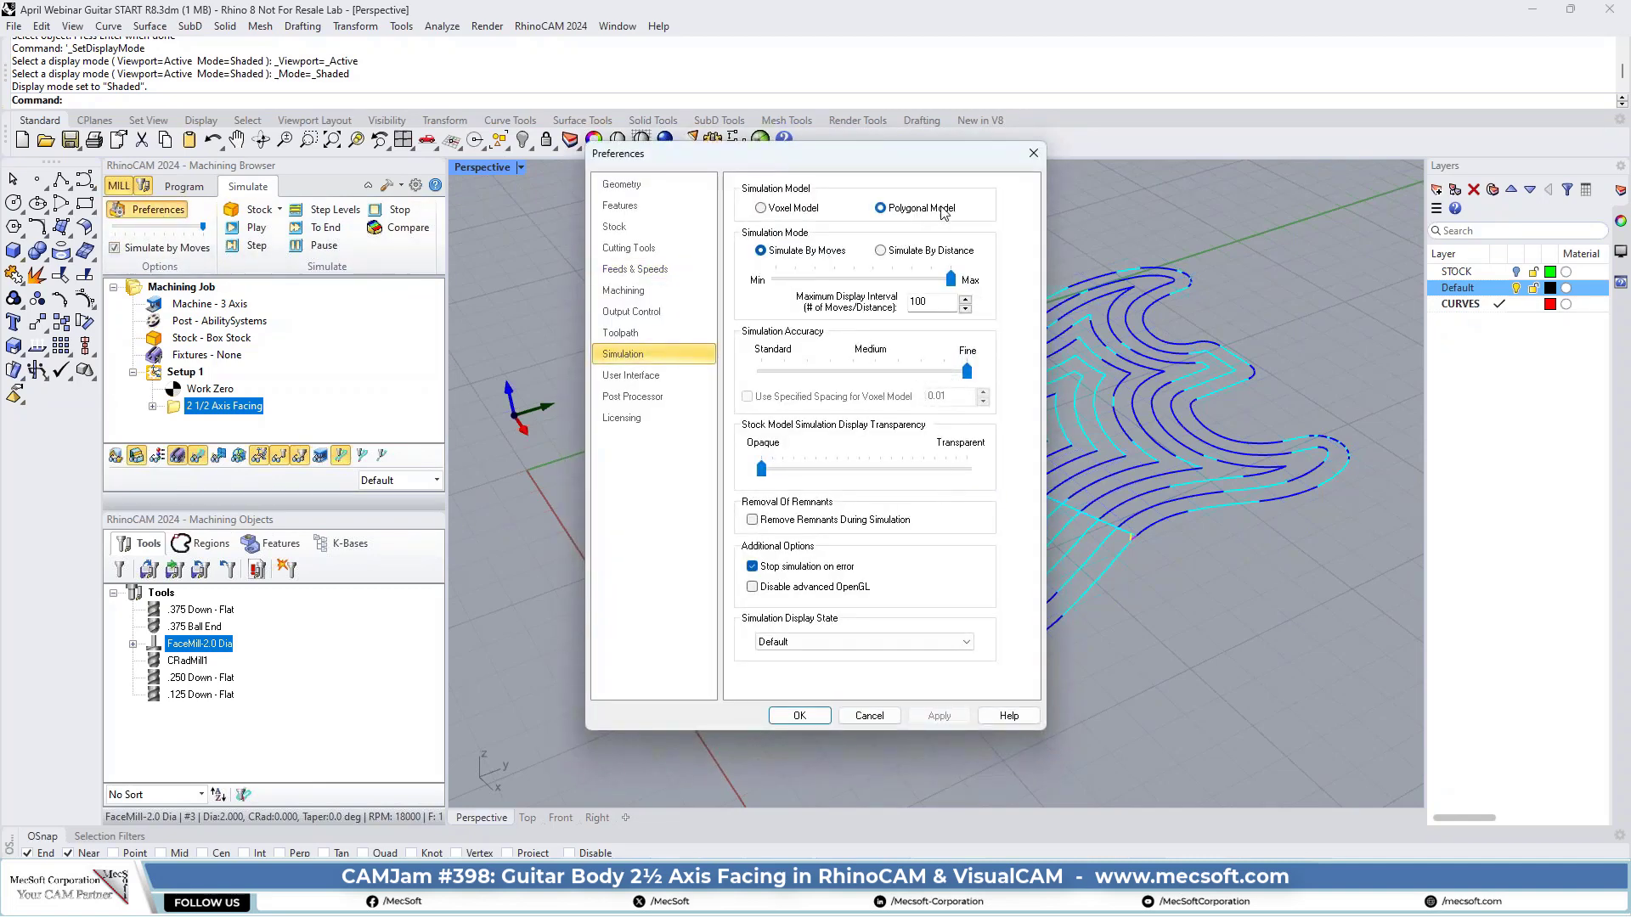
mouse_move(953, 214)
mouse_move(968, 378)
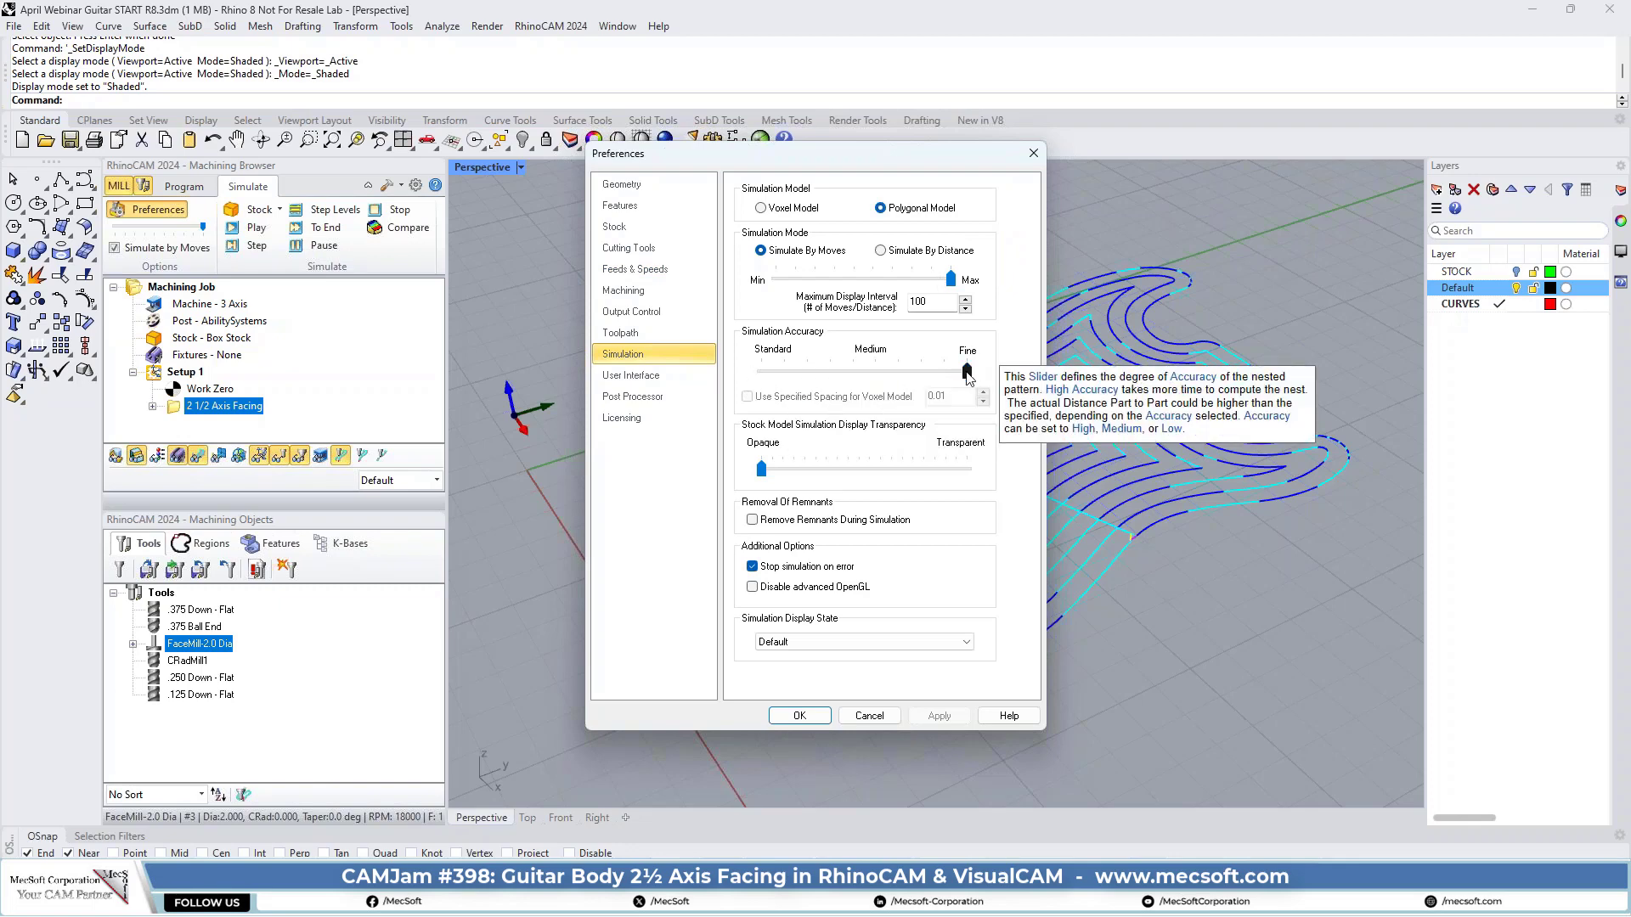
left_click(629, 291)
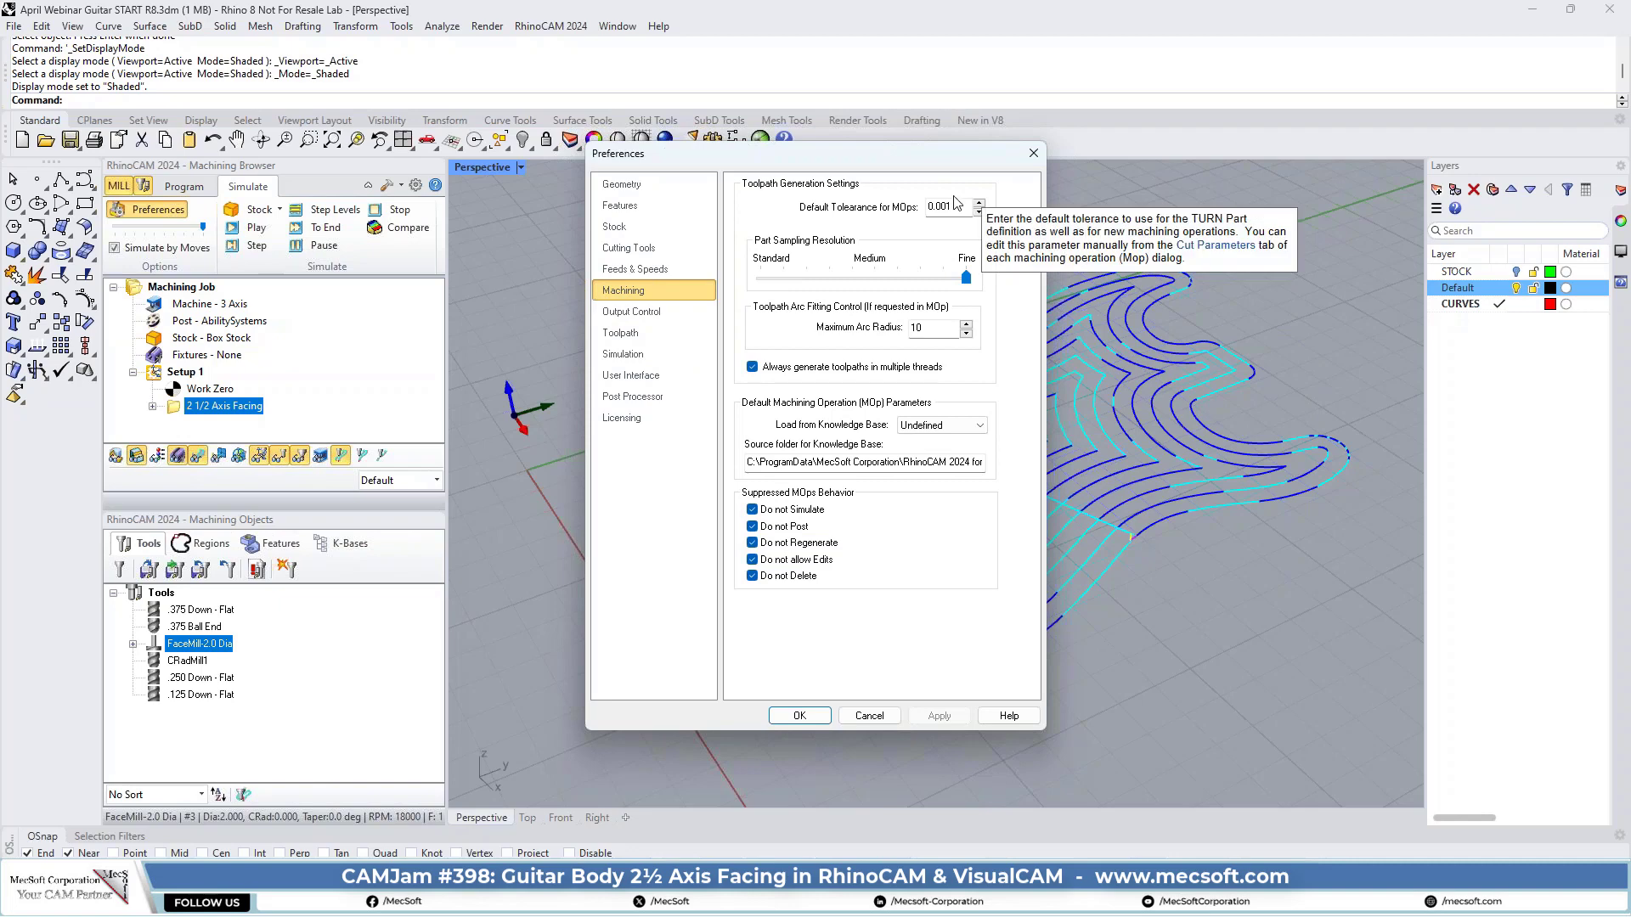
- Set the Stock display colour to blue and the Cut Stock colour to cyan
left_click(624, 227)
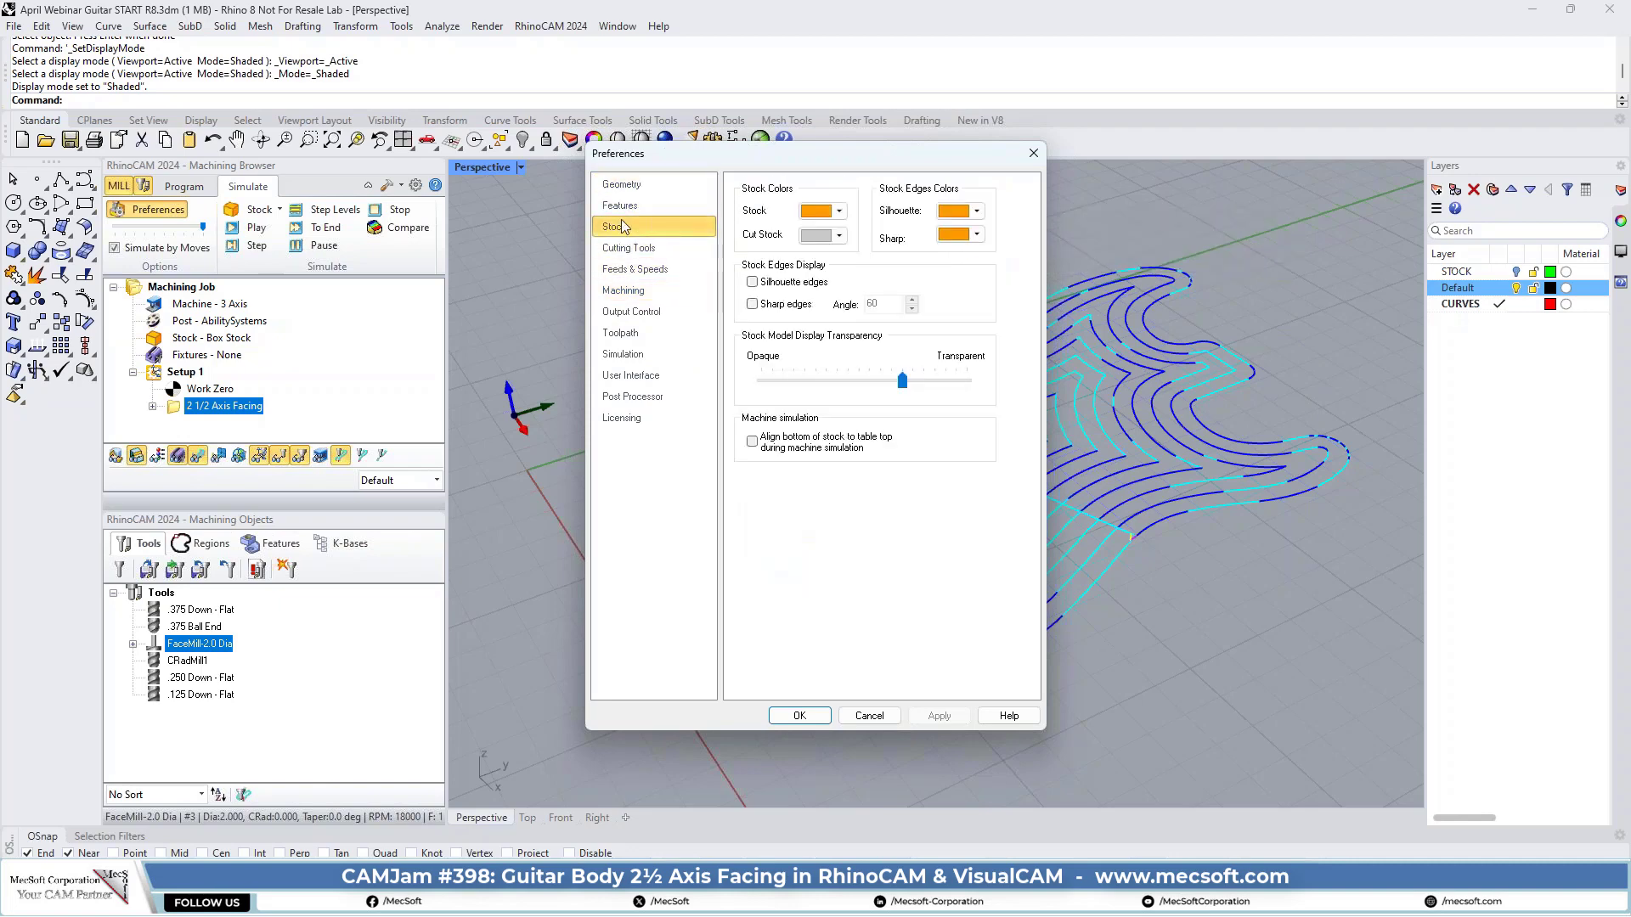
left_click(839, 212)
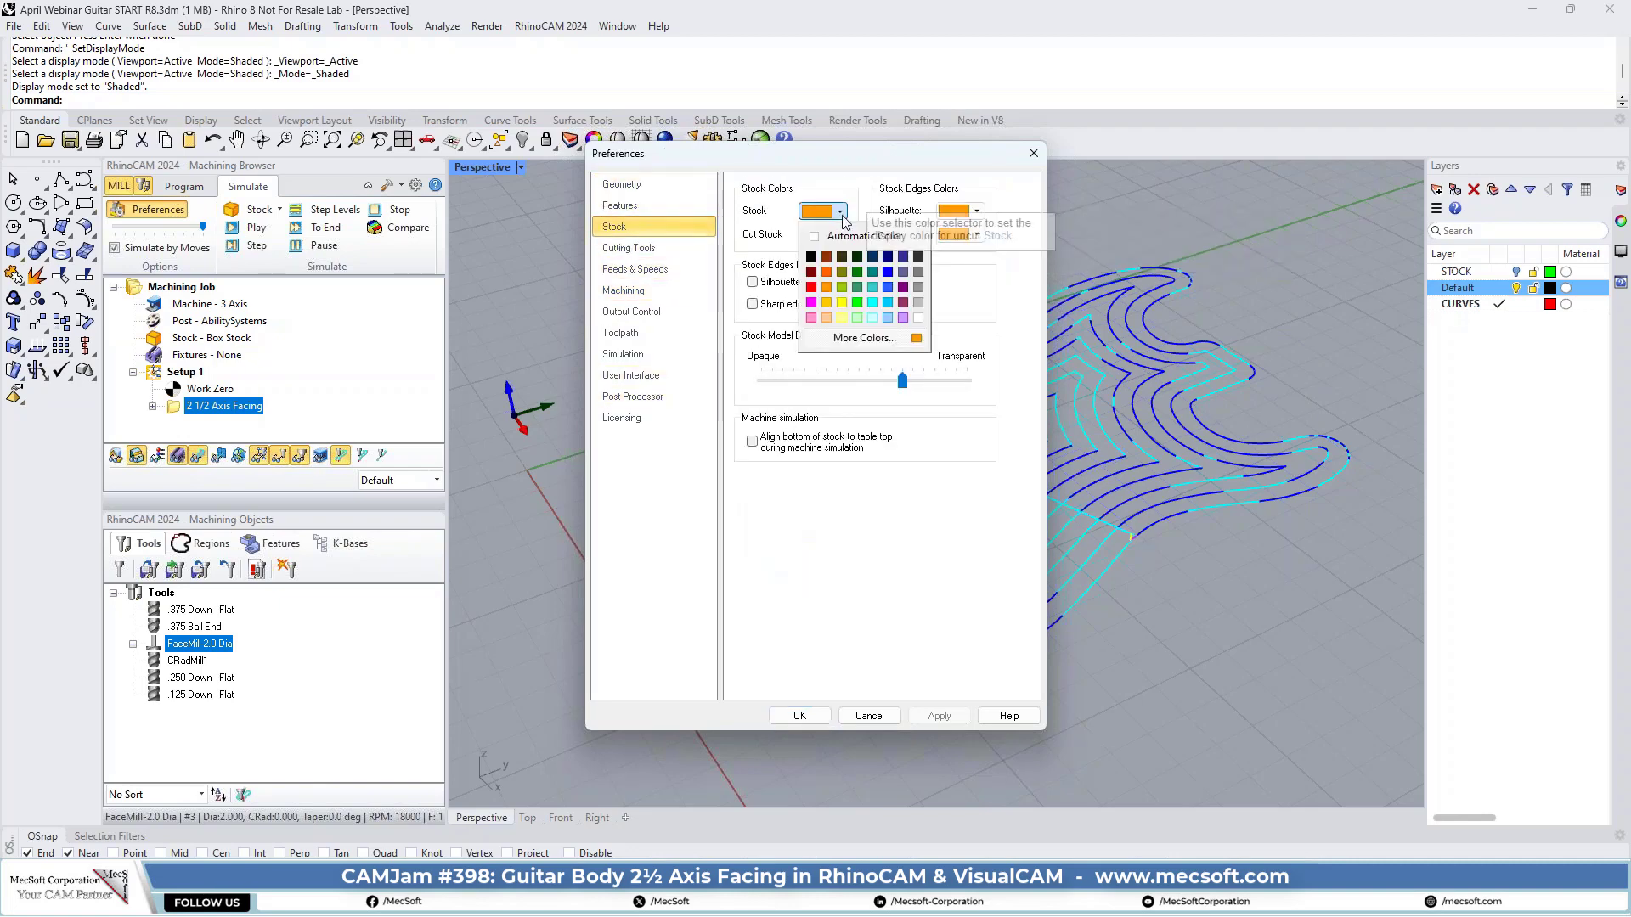
left_click(888, 287)
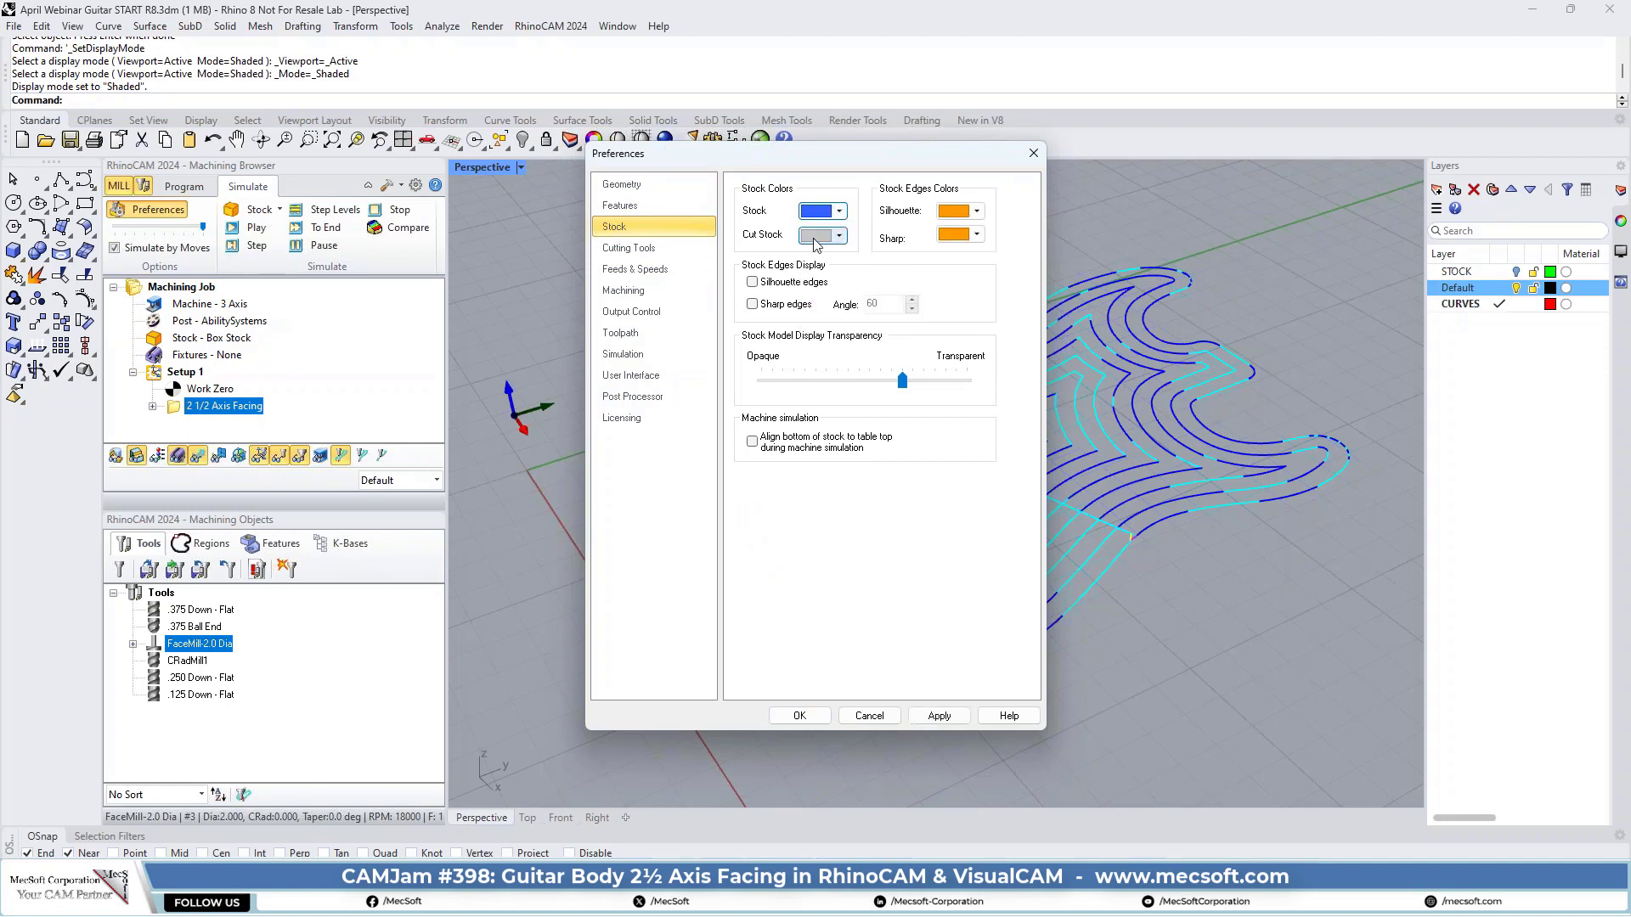
left_click(838, 236)
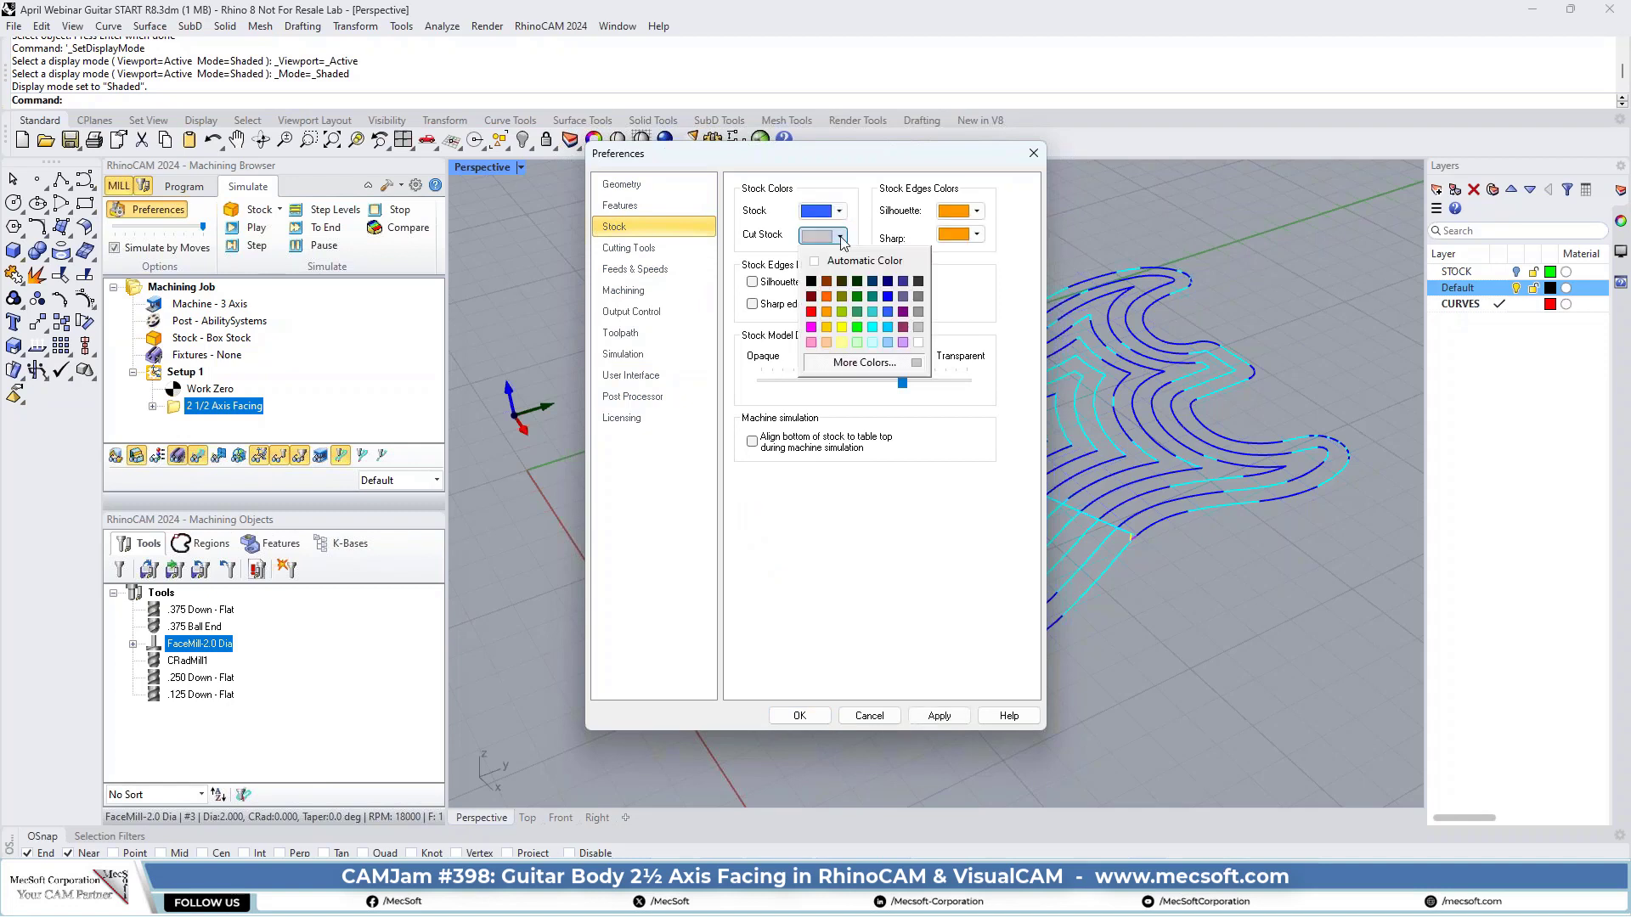
left_click(874, 326)
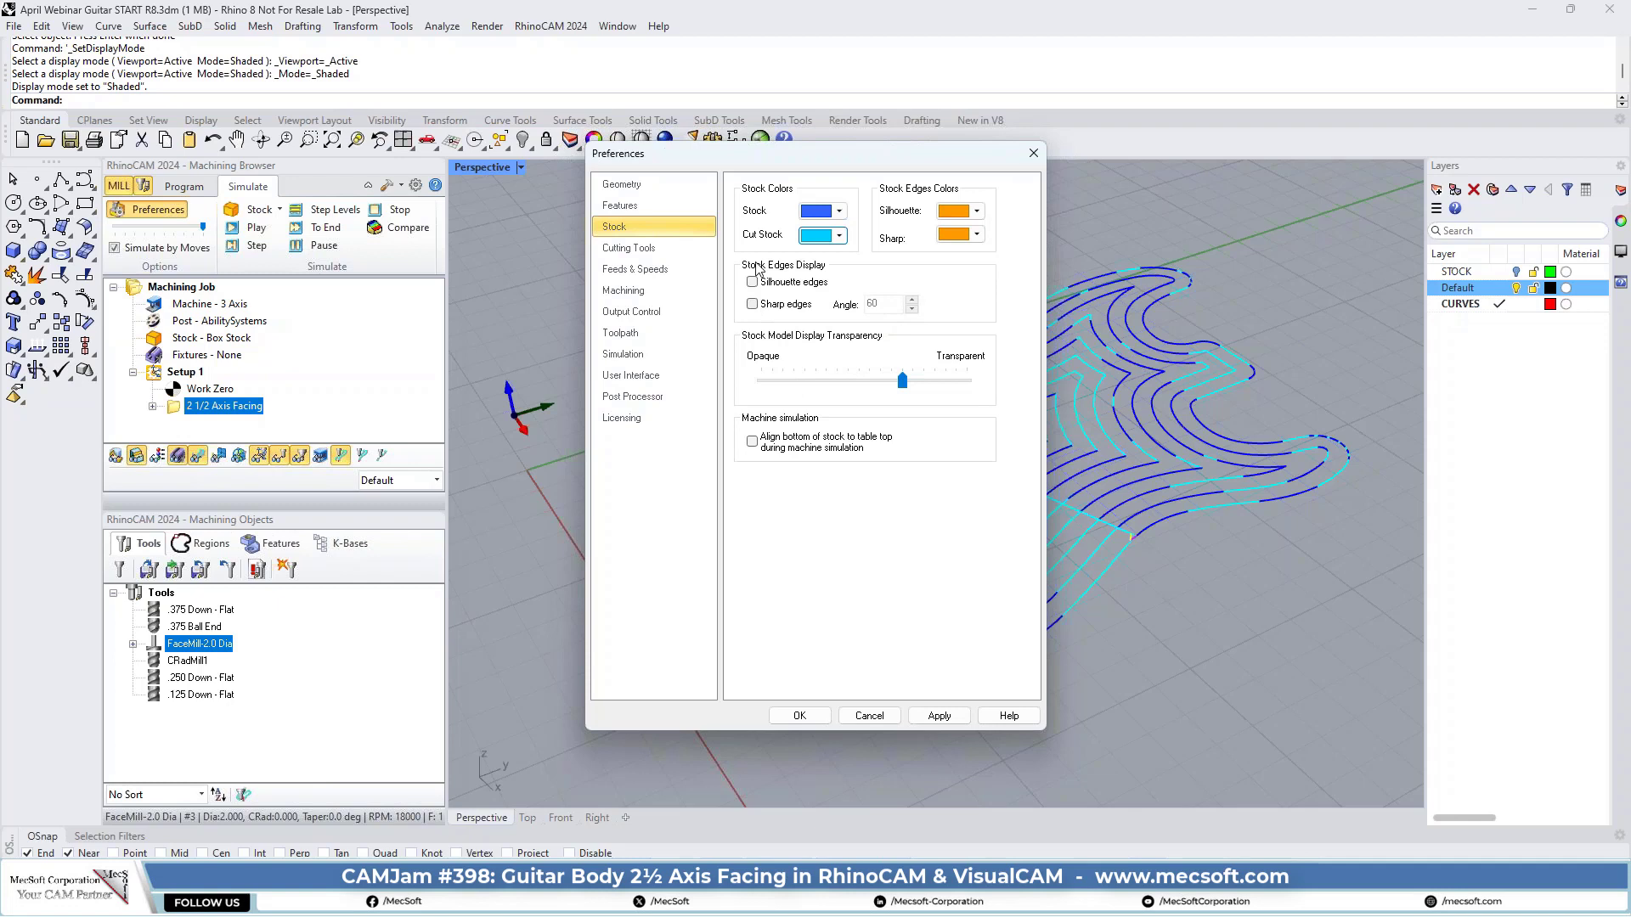
- Look over the Geometry and Features pages, then set the tool holder colour to blue
left_click(630, 185)
left_click(668, 205)
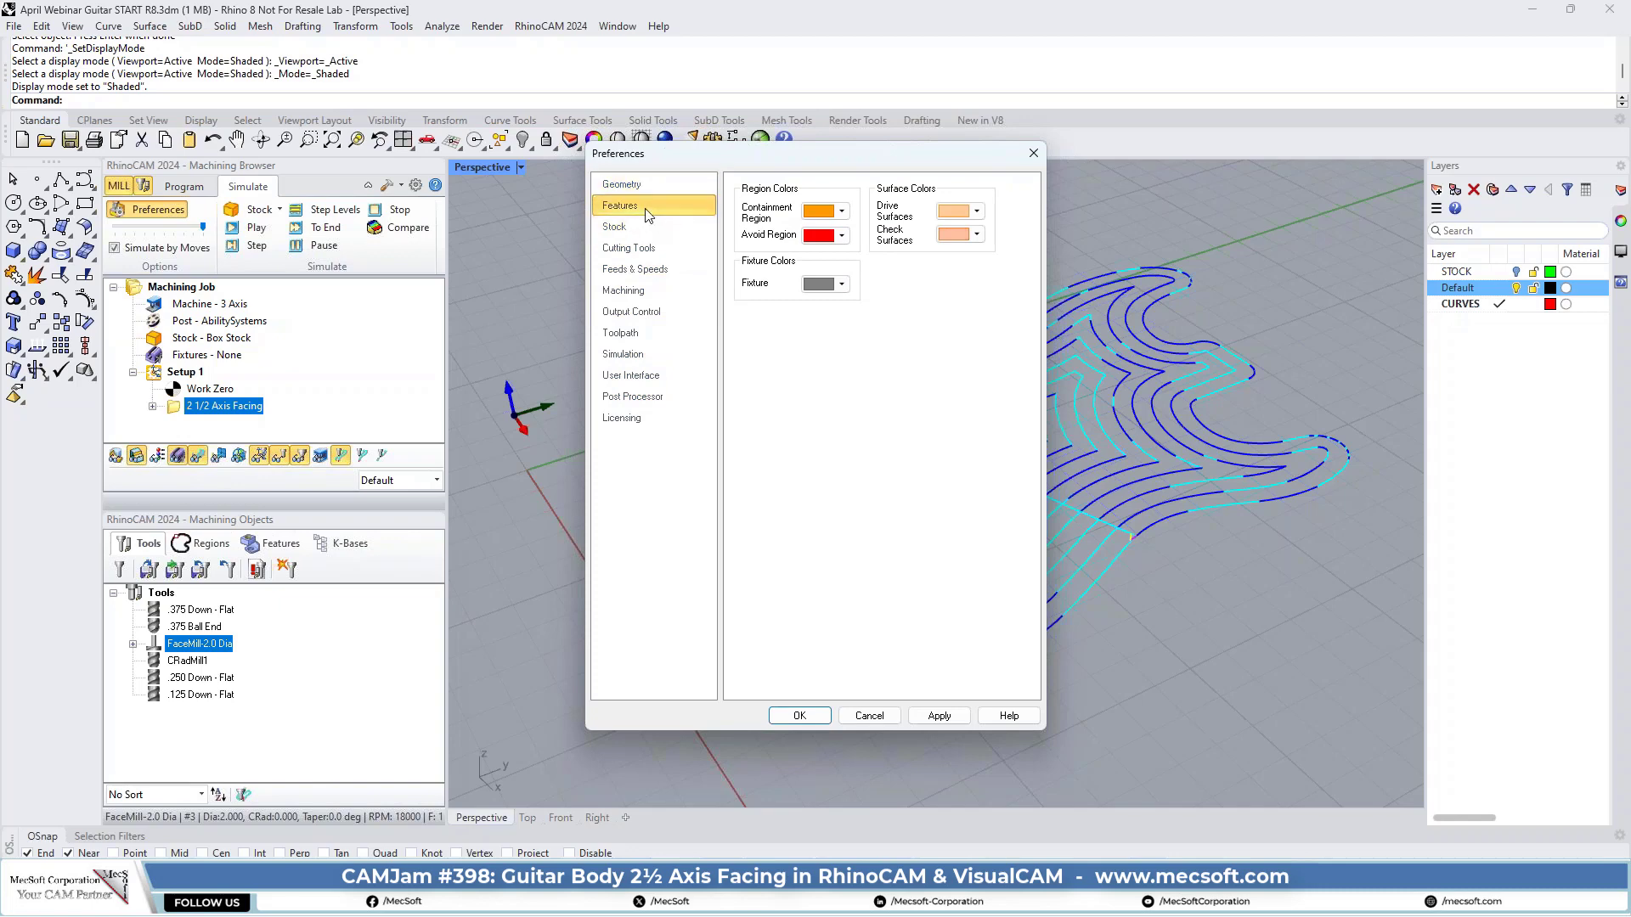
left_click(615, 227)
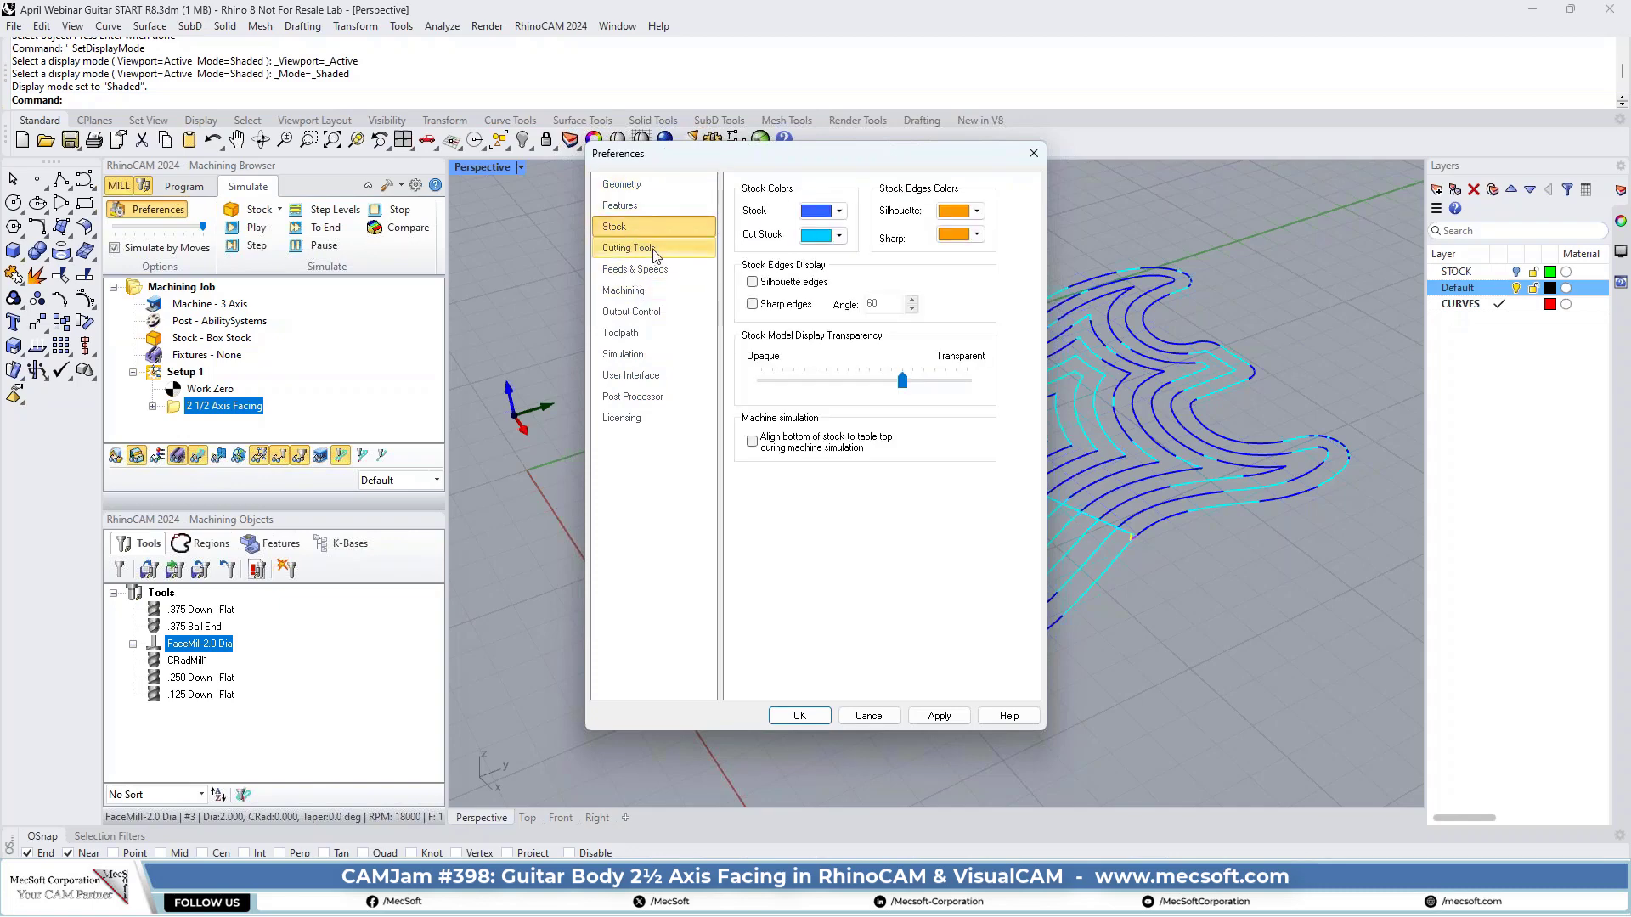
left_click(628, 247)
left_click(852, 241)
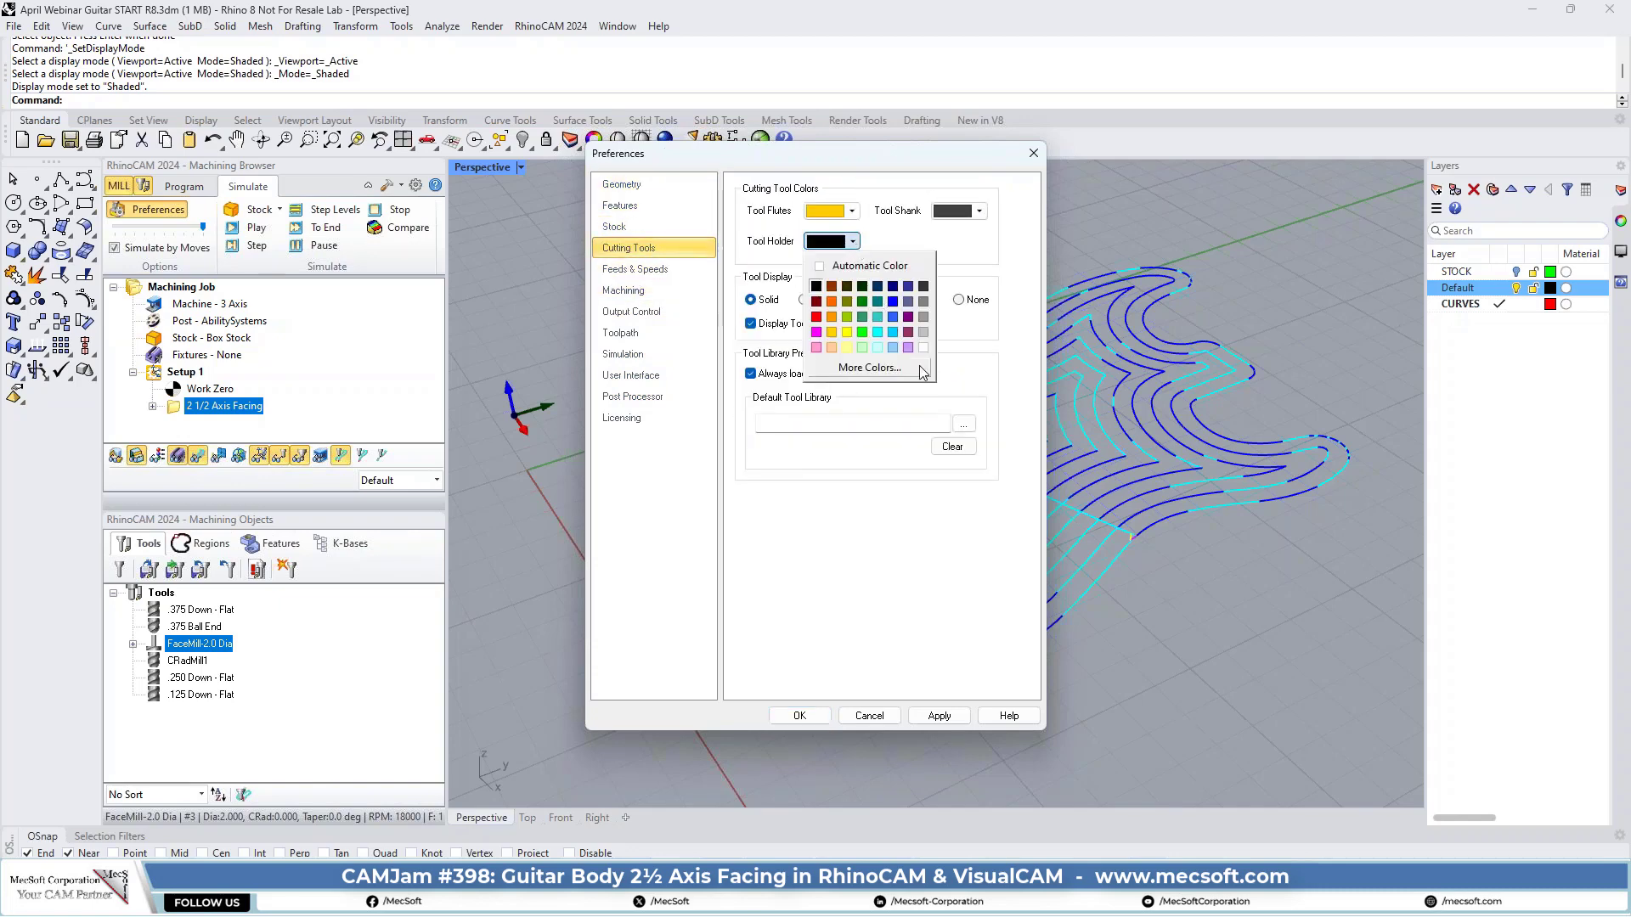
left_click(893, 318)
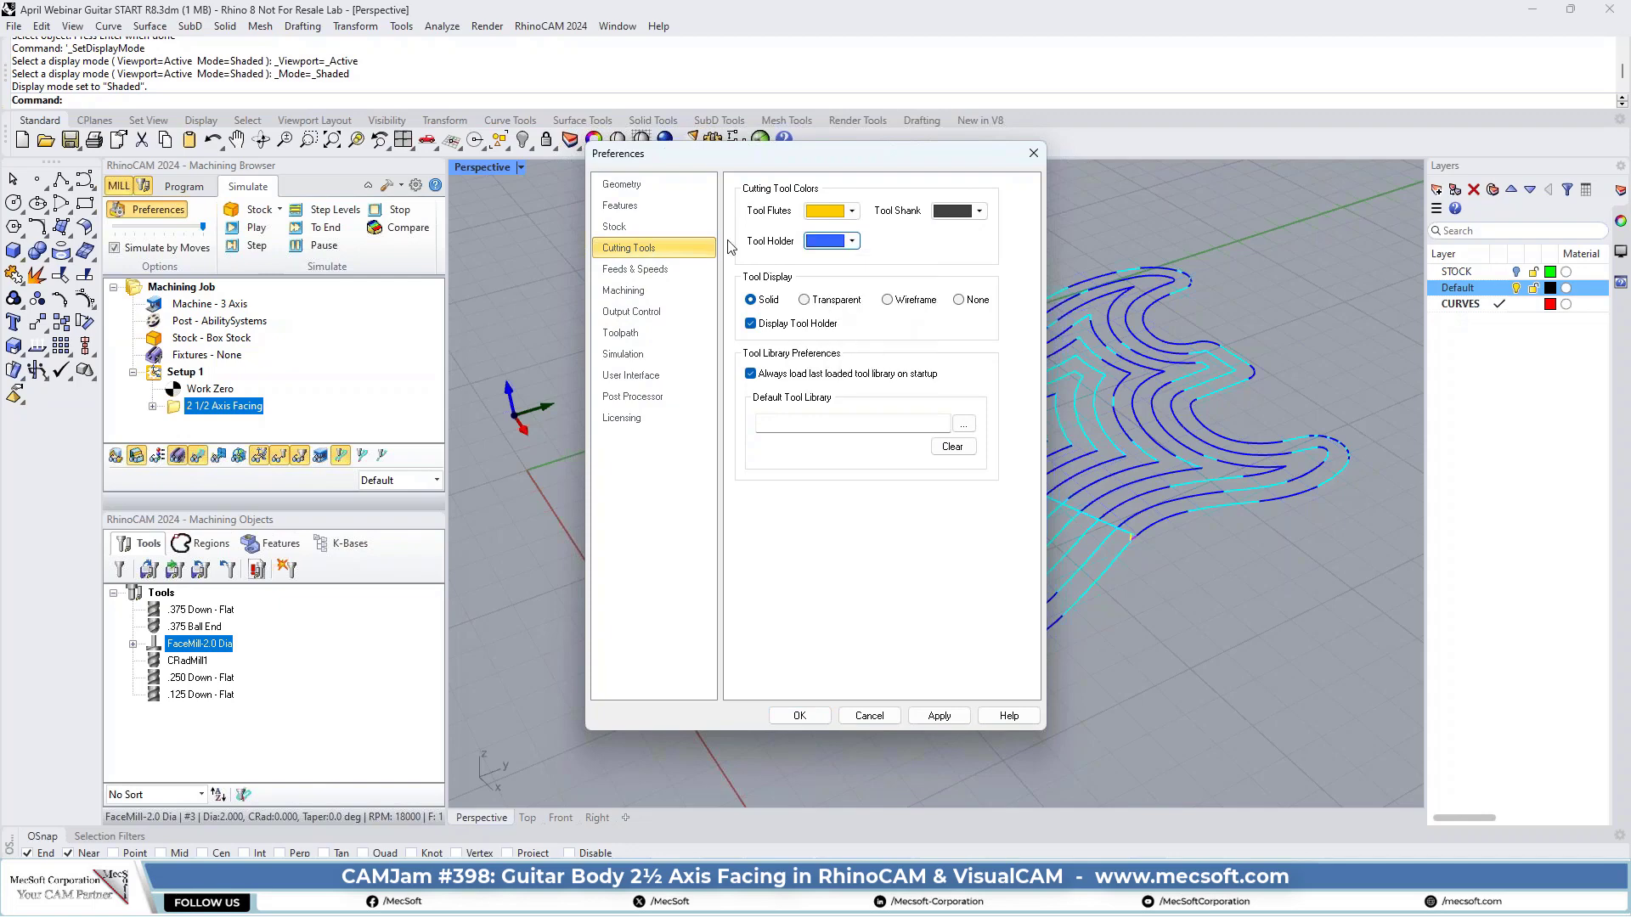
- Browse the Feeds & Speeds, Machining and Output Control preference pages
left_click(662, 273)
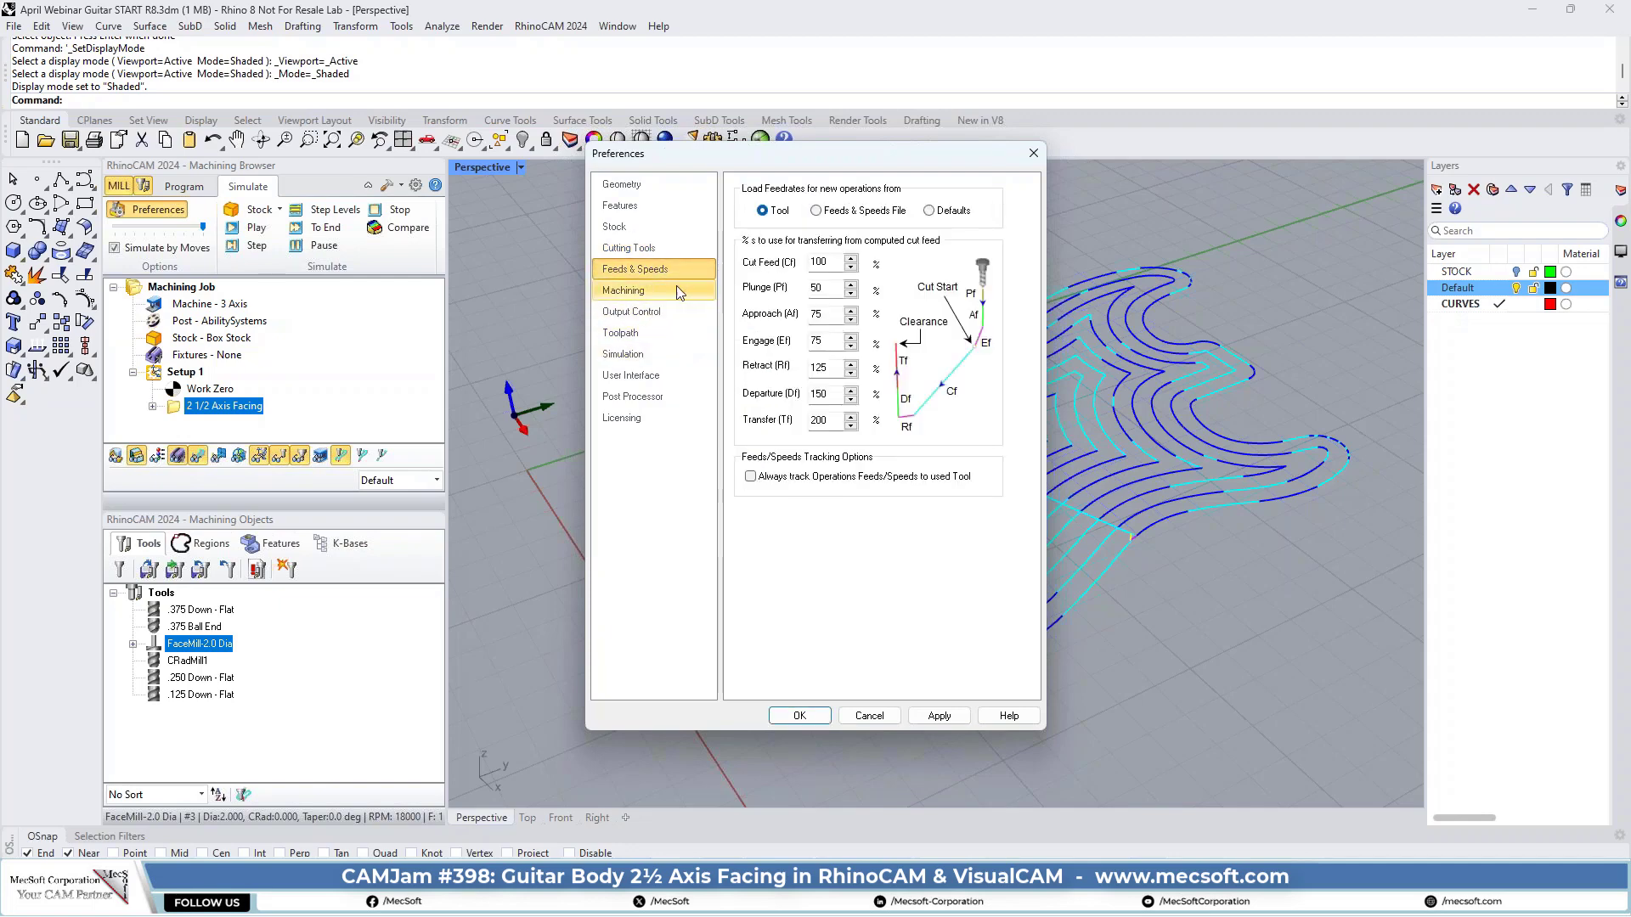
left_click(666, 293)
left_click(666, 314)
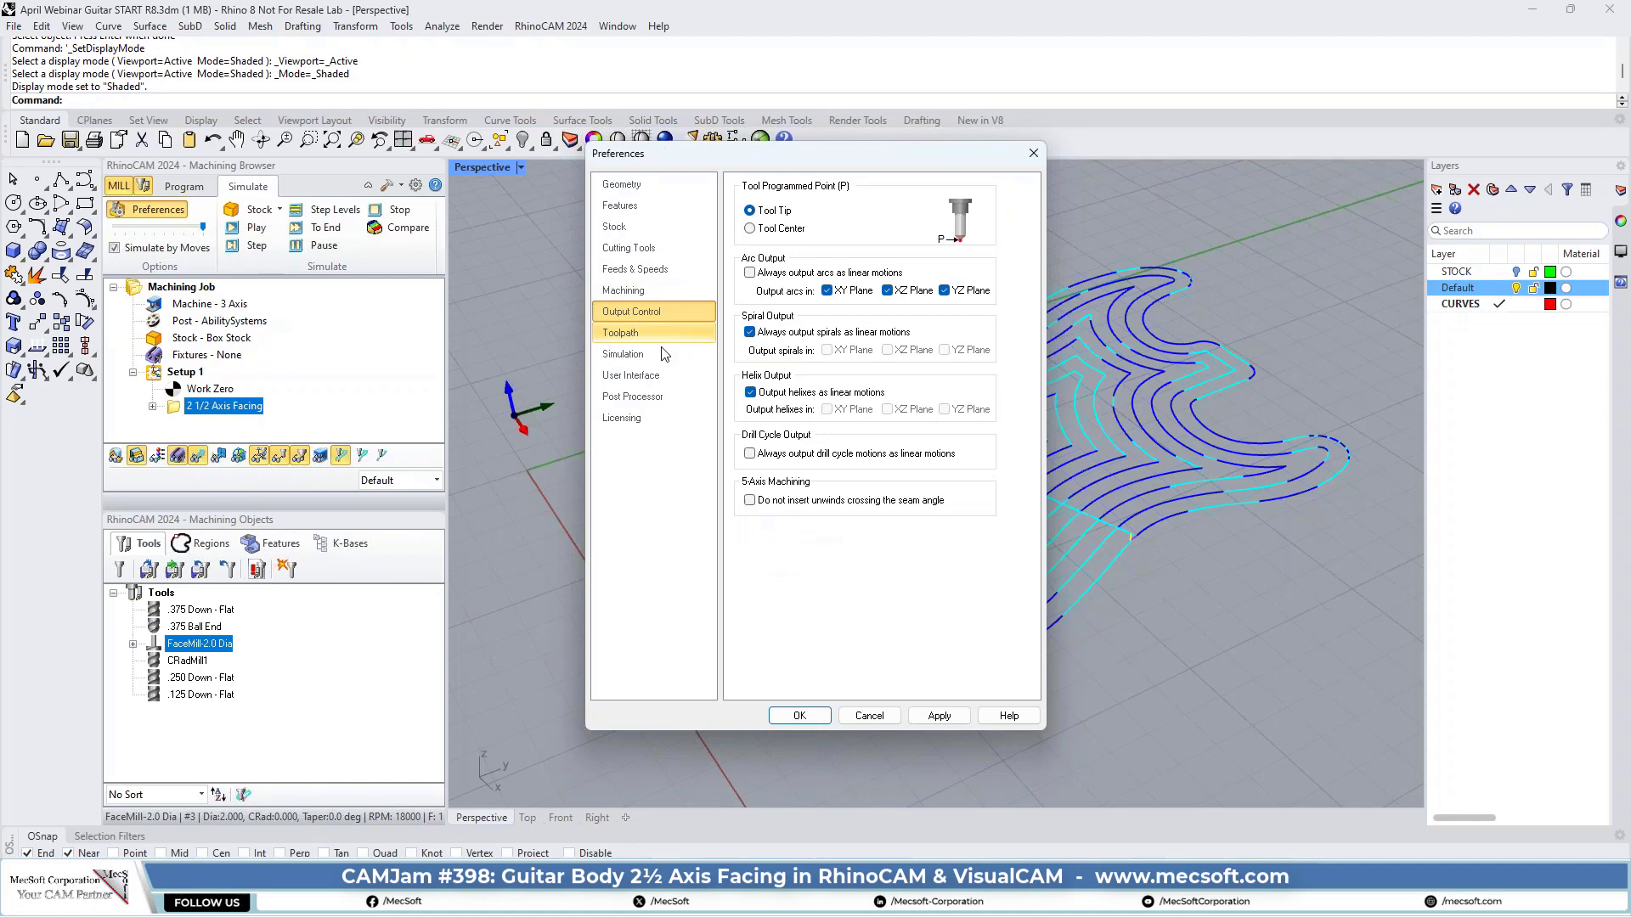
- Review the Toolpath (thickness 2), Simulation and User Interface pages, then accept Preferences with OK
left_click(646, 333)
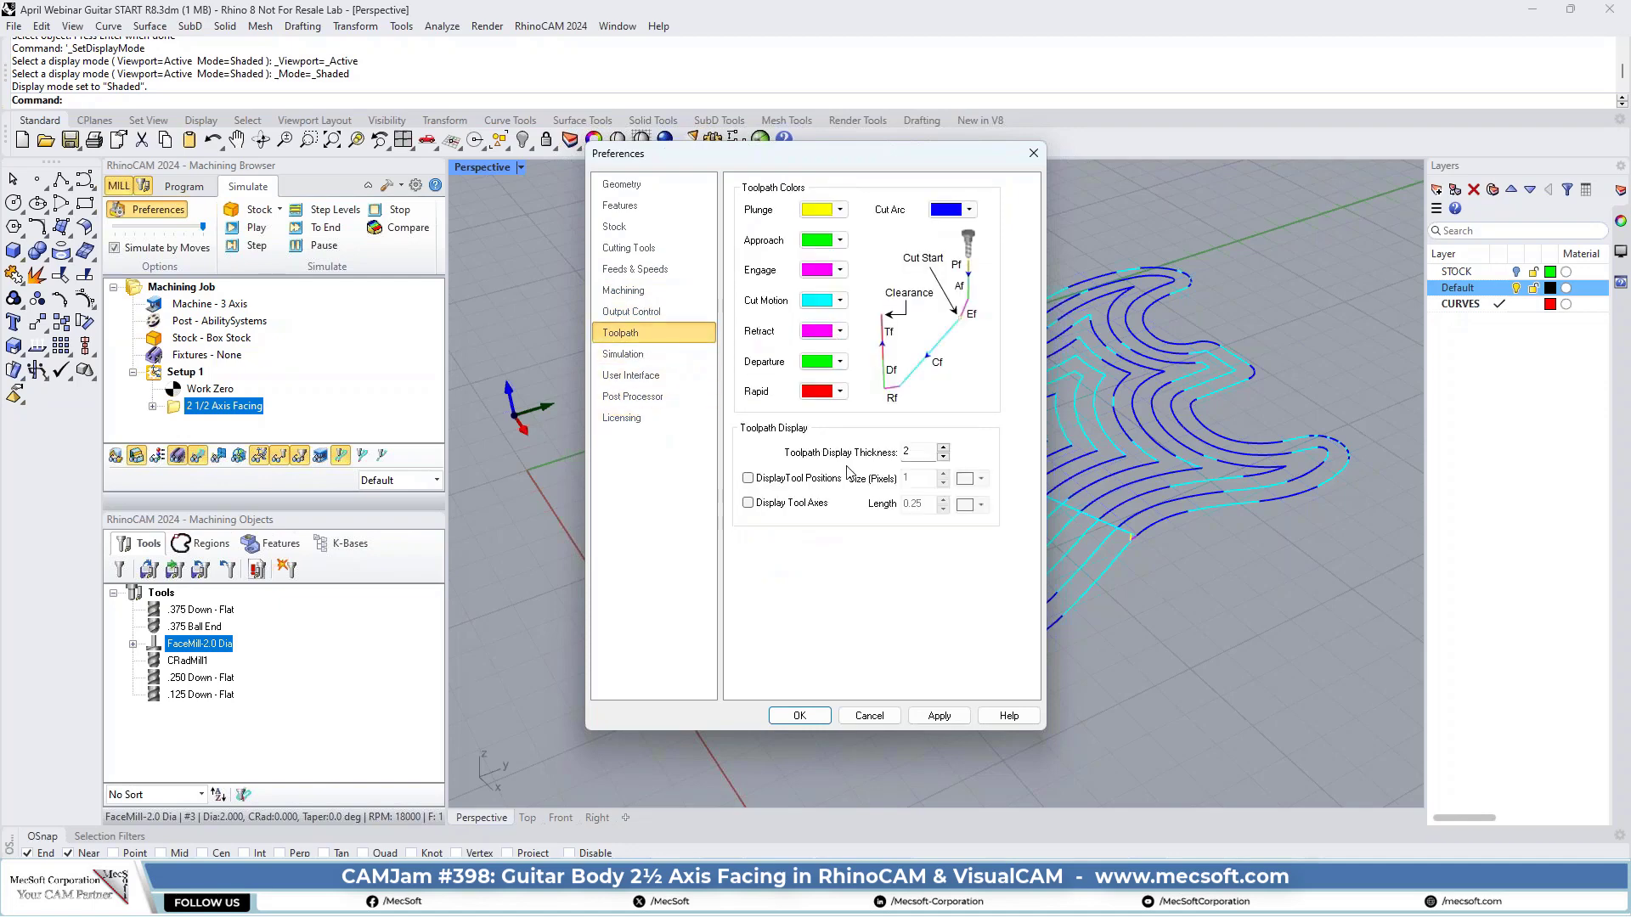
double_click(931, 453)
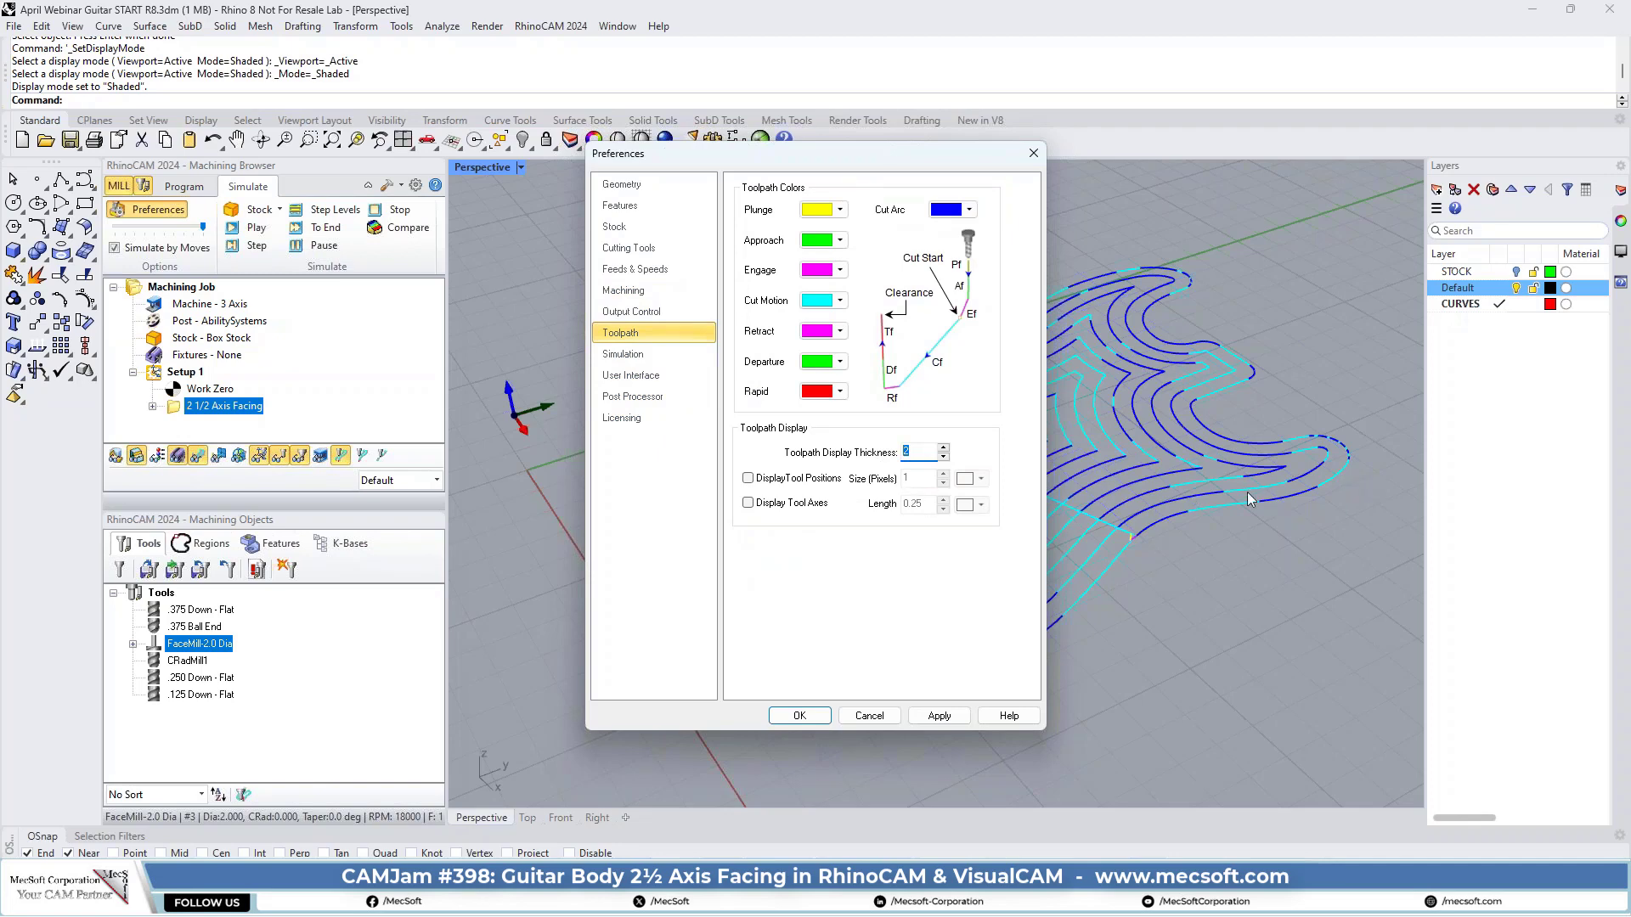
left_click(635, 354)
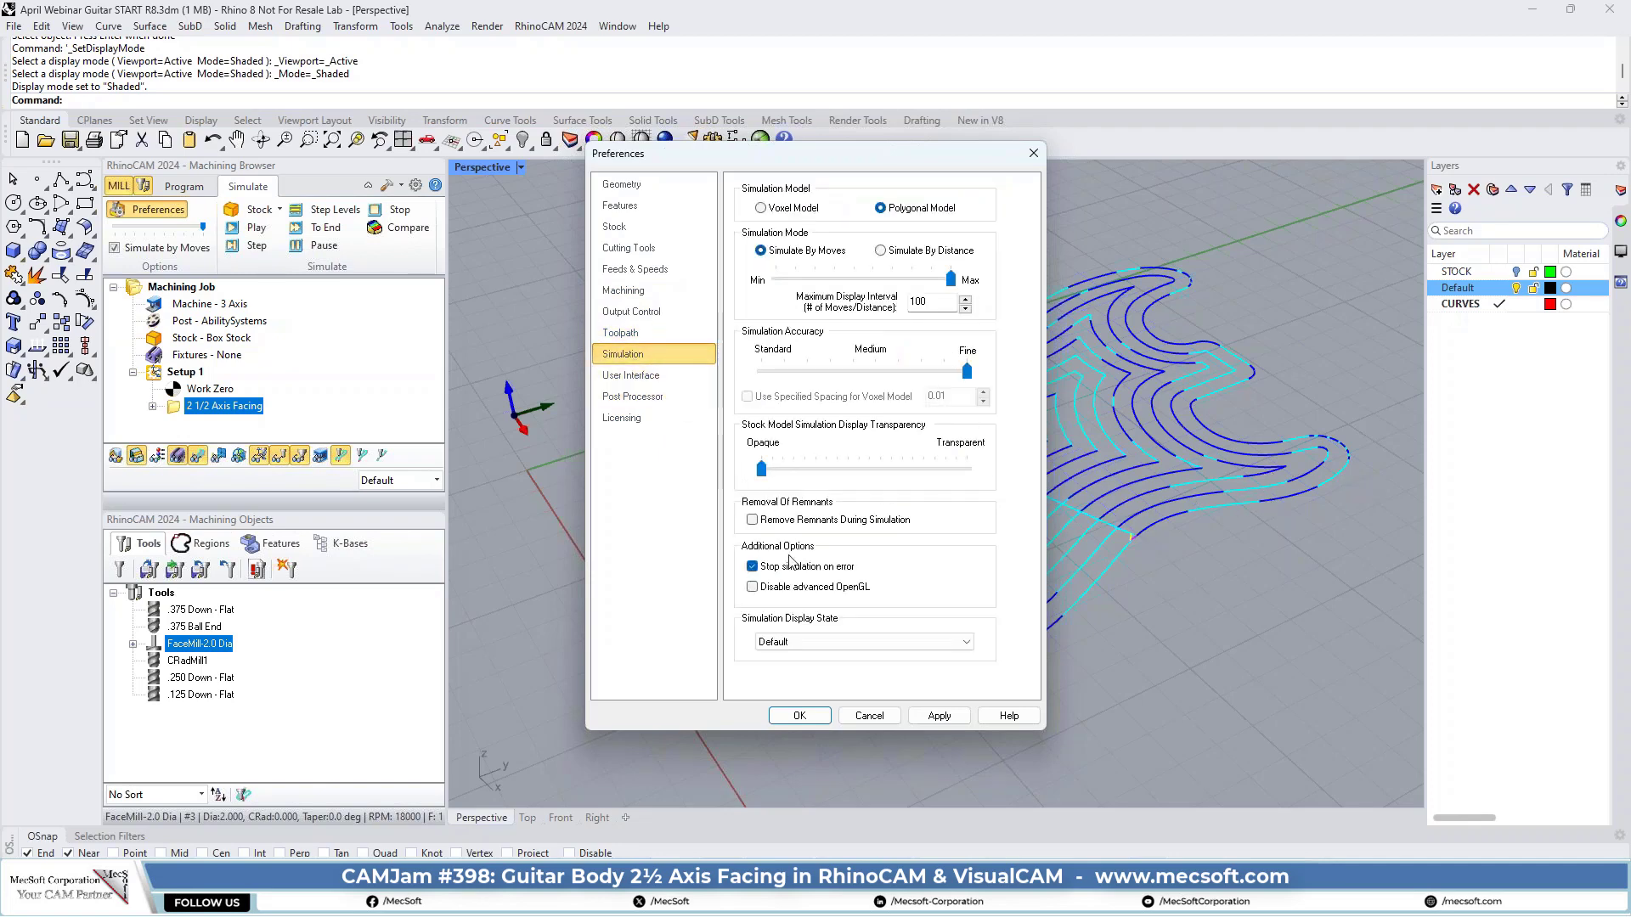
left_click(645, 375)
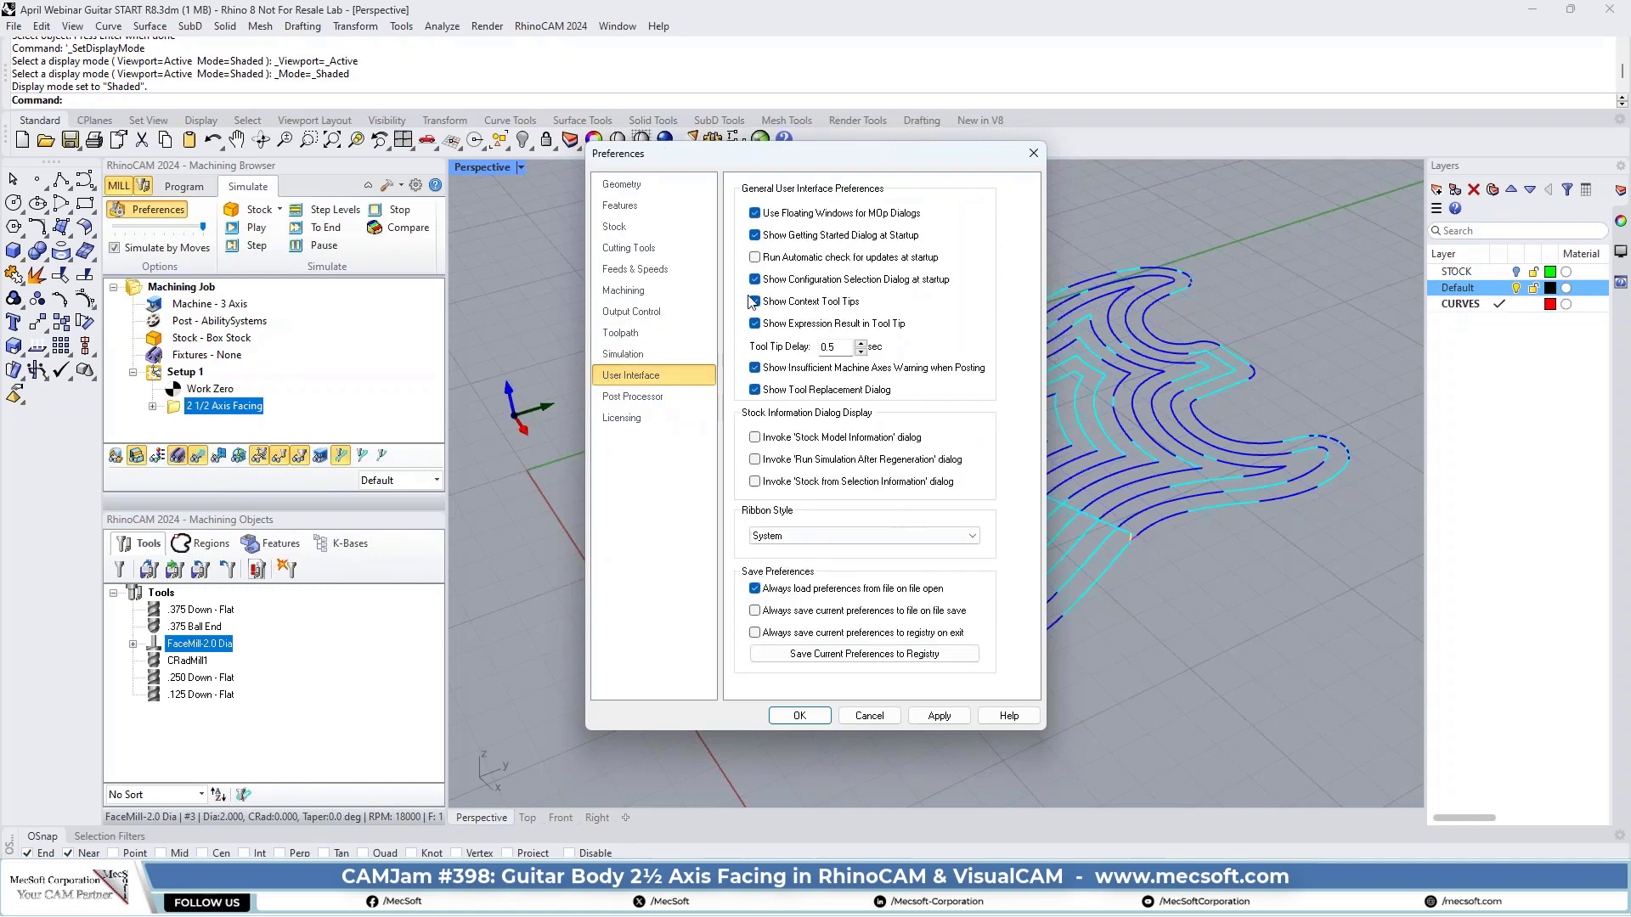
left_click(806, 709)
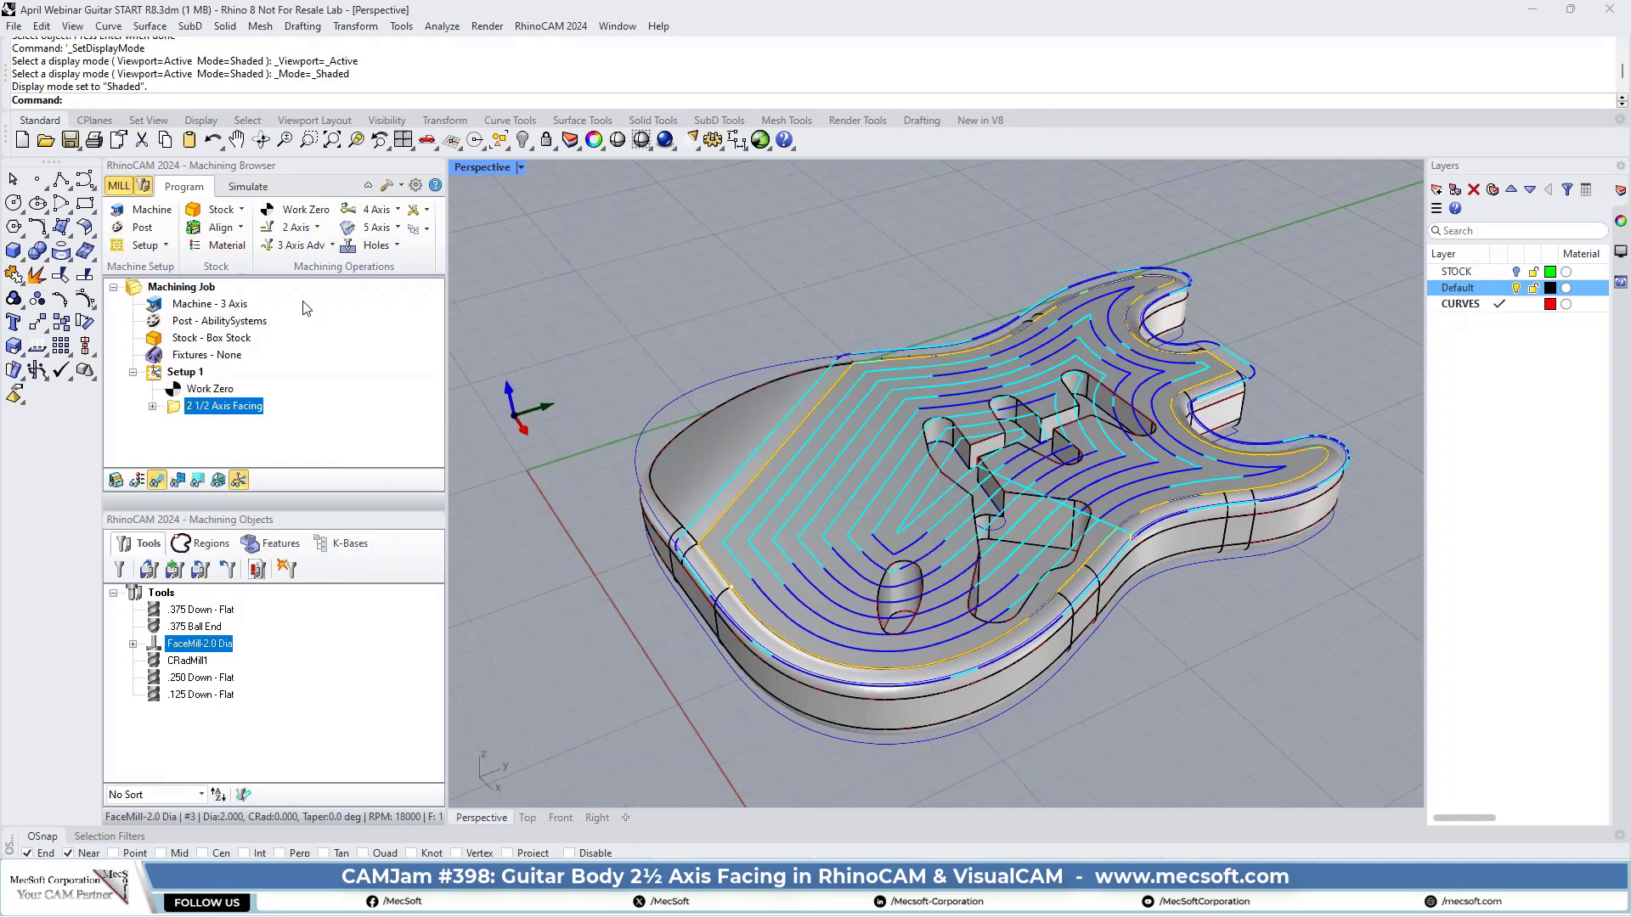
- Run the facing simulation to cut the guitar outline into the blue stock, with toolpath lines hidden
left_click(248, 188)
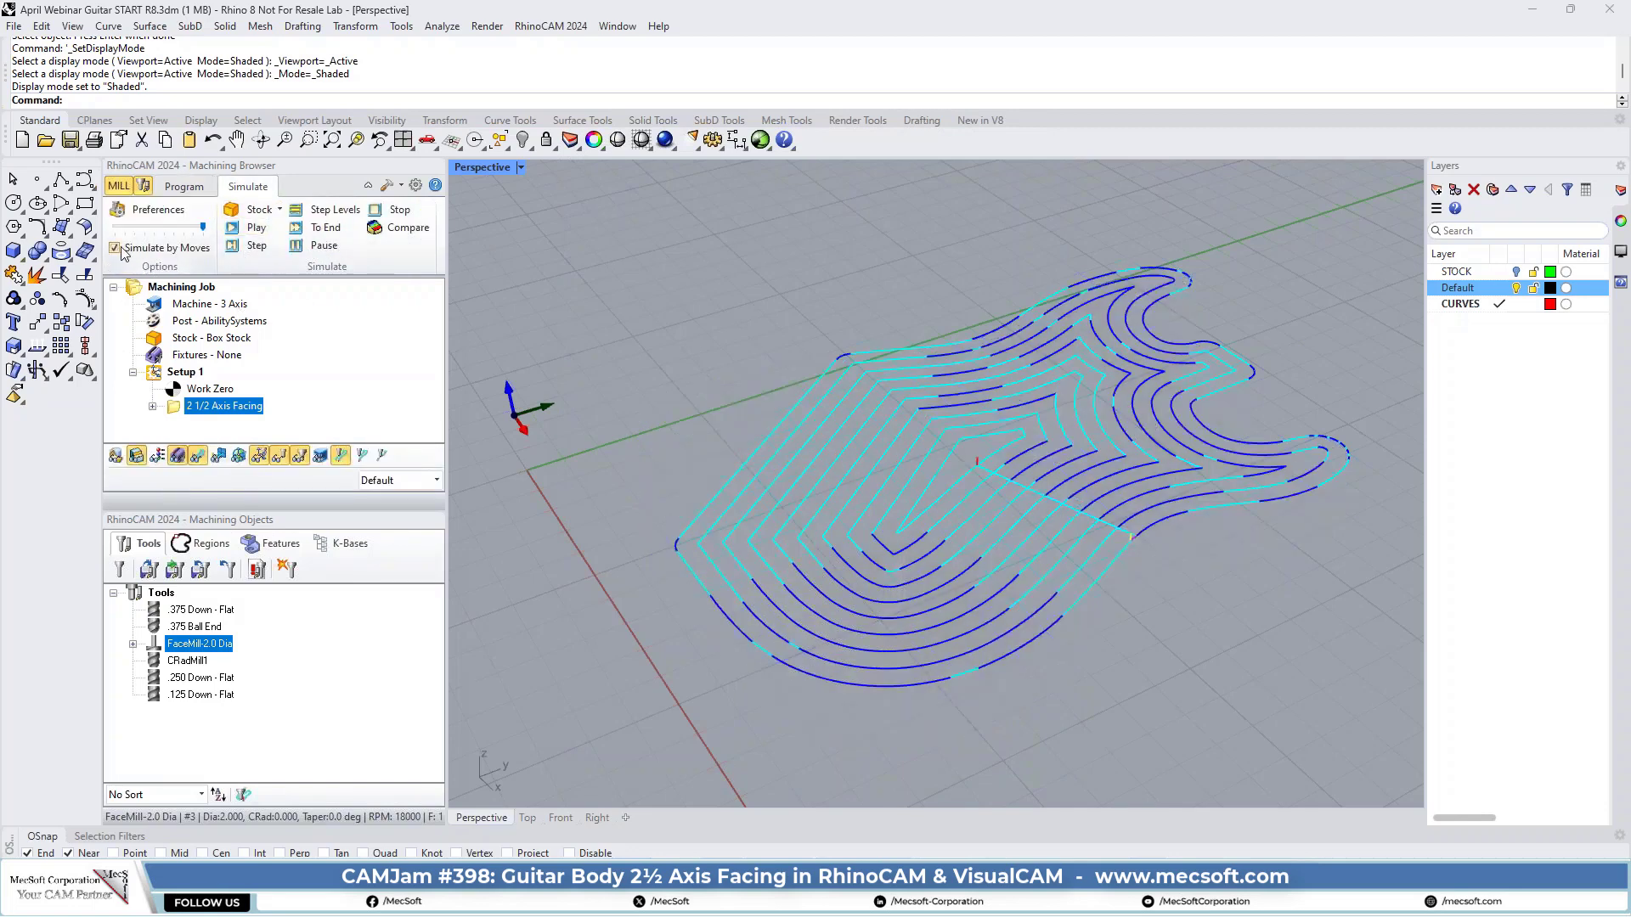
left_click(259, 228)
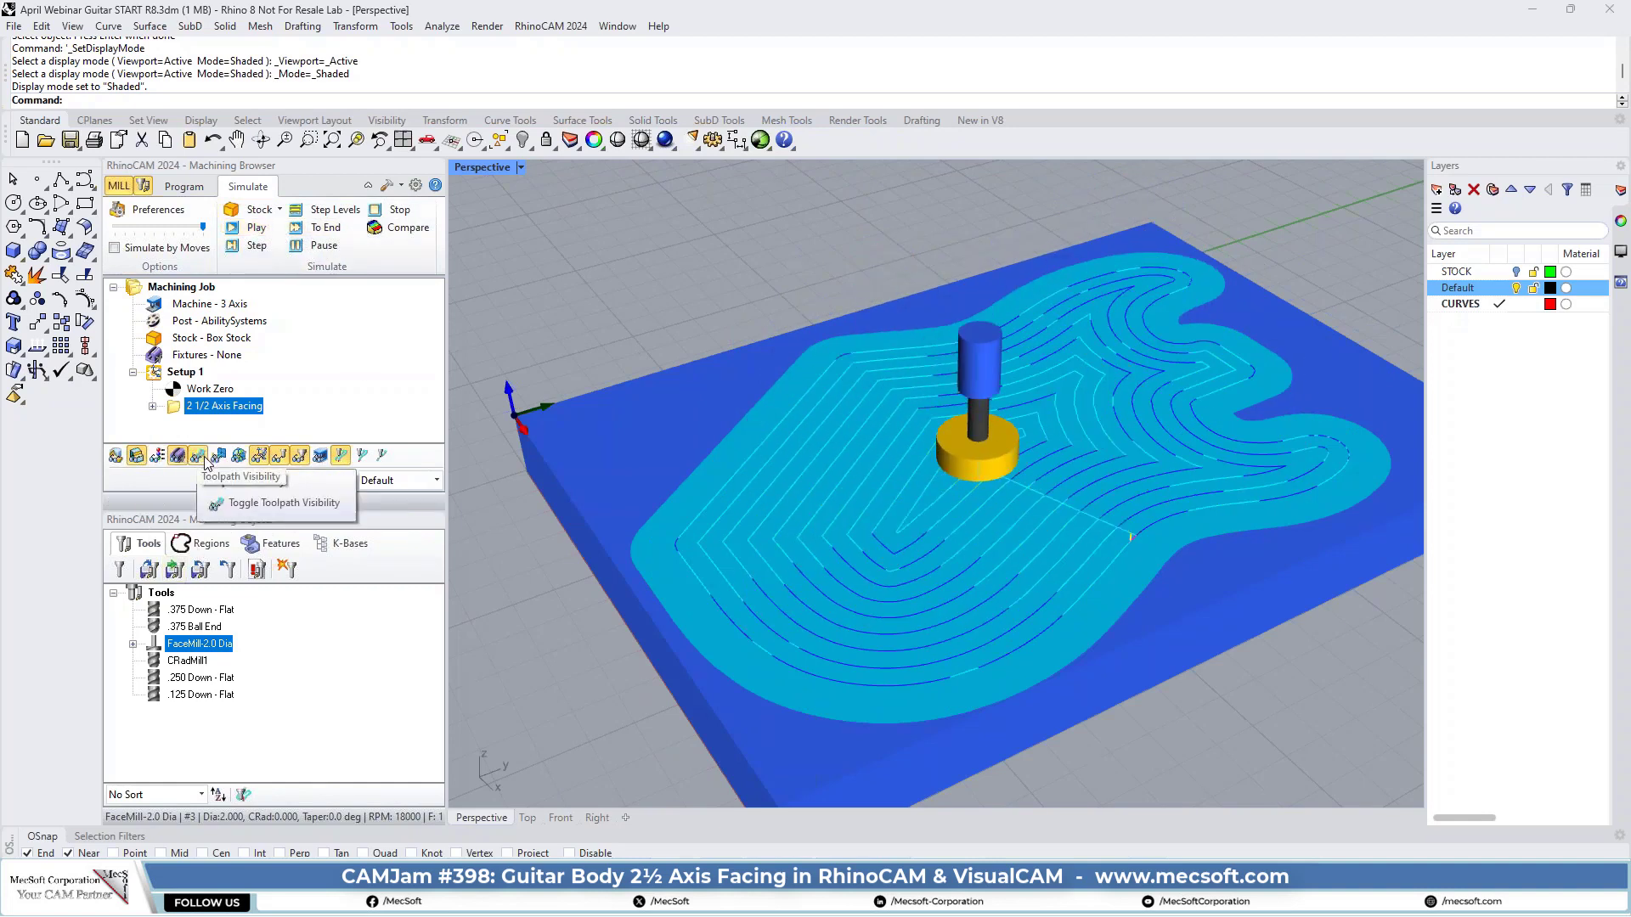
left_click(205, 462)
right_click_drag(976, 476, 1045, 440)
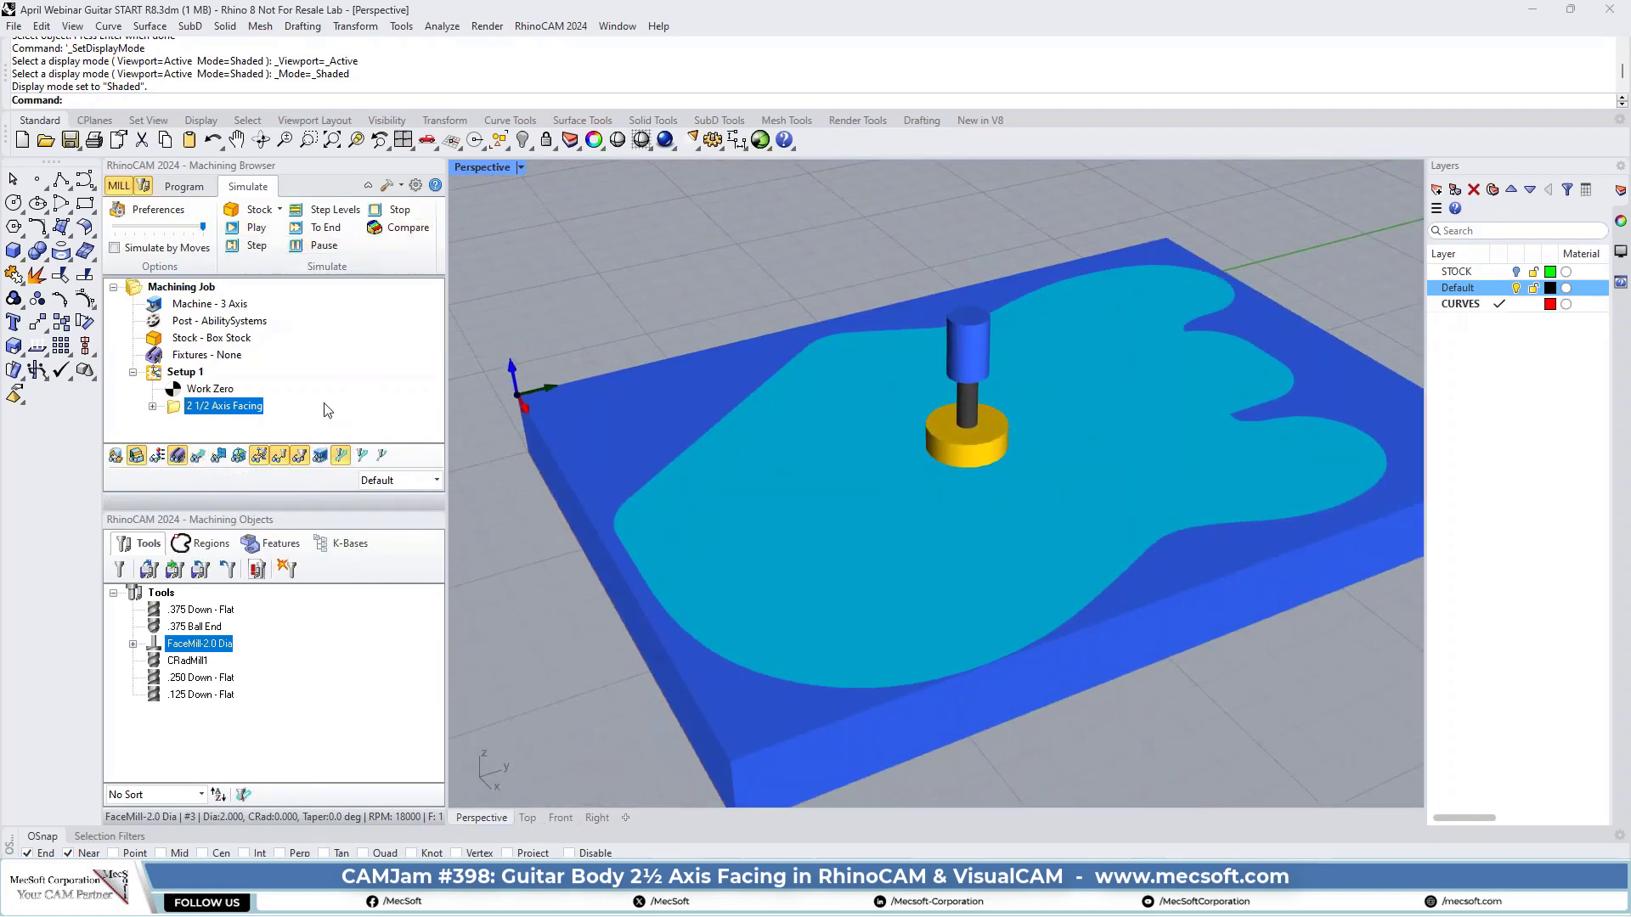